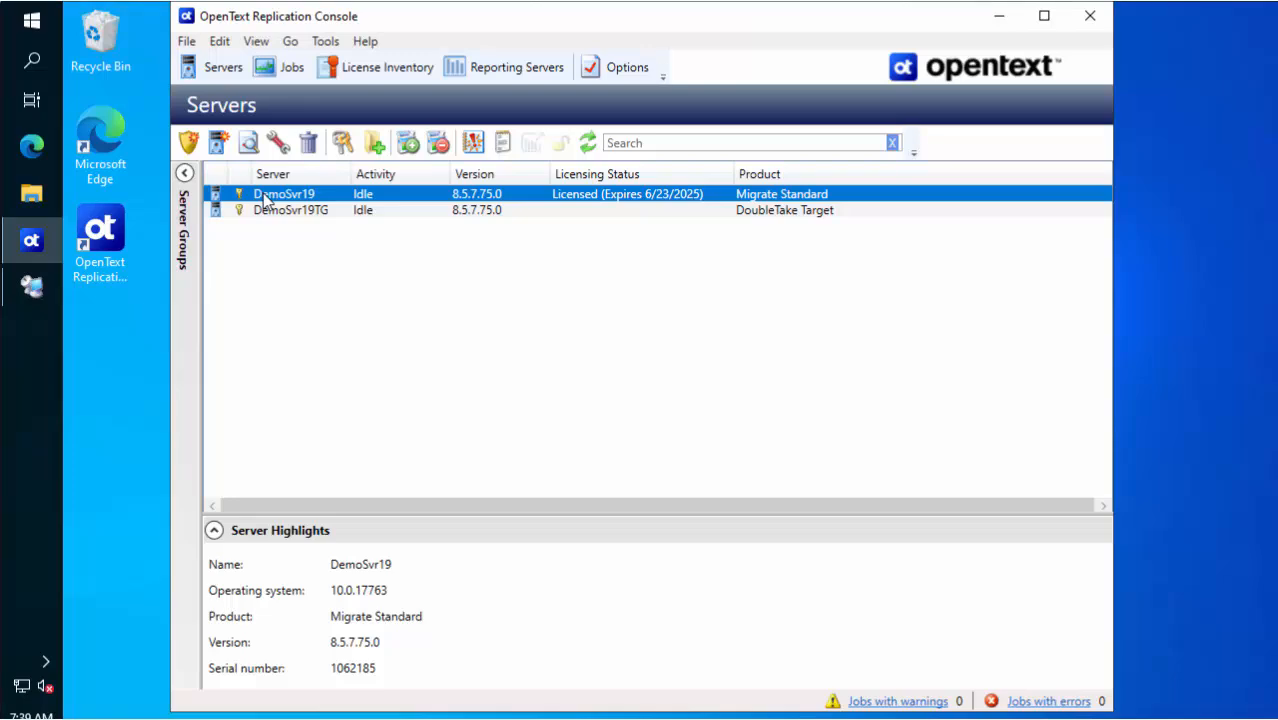
Start a migration of DemoSvr19 using the Full Server Migration workload type
right_click(265, 200)
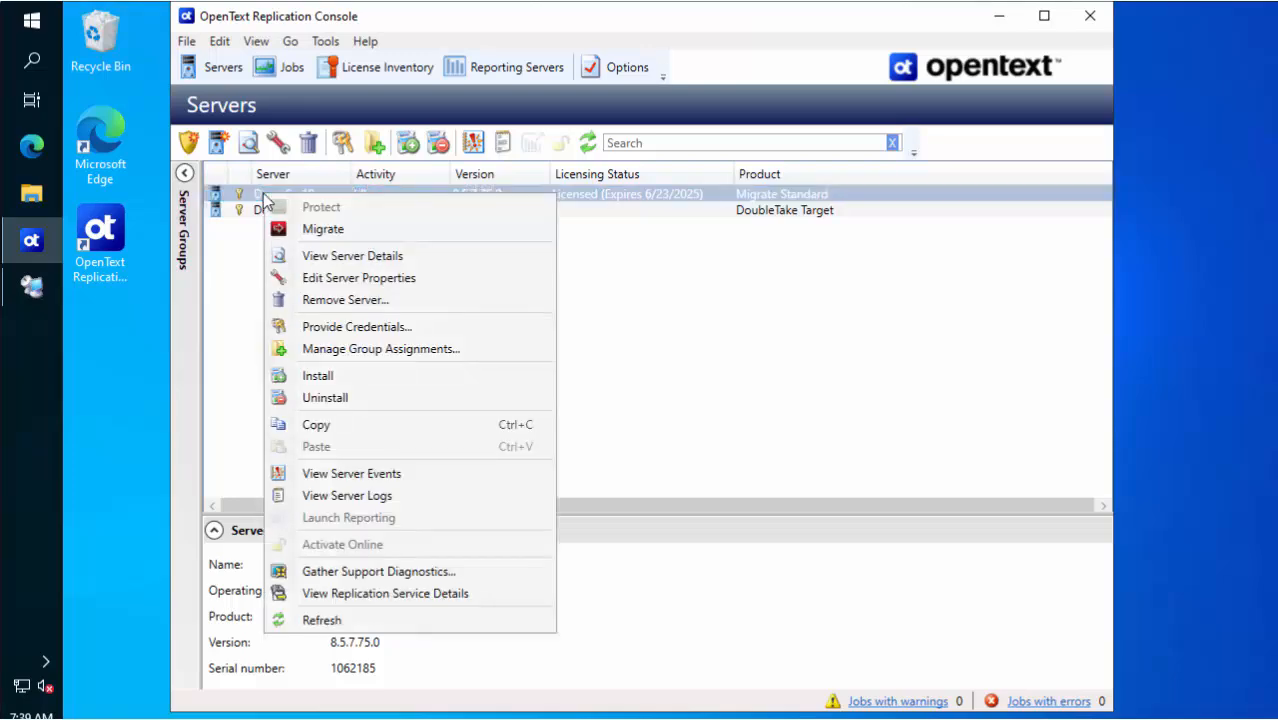
click(321, 234)
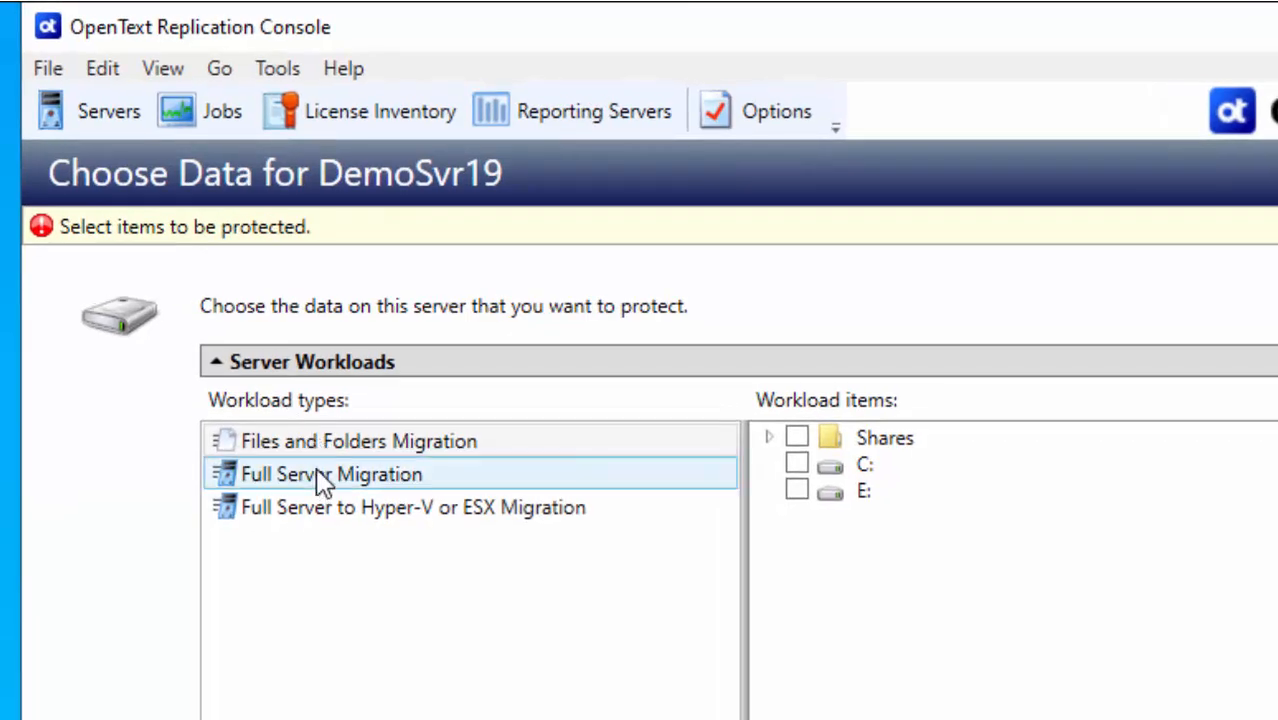
click(318, 474)
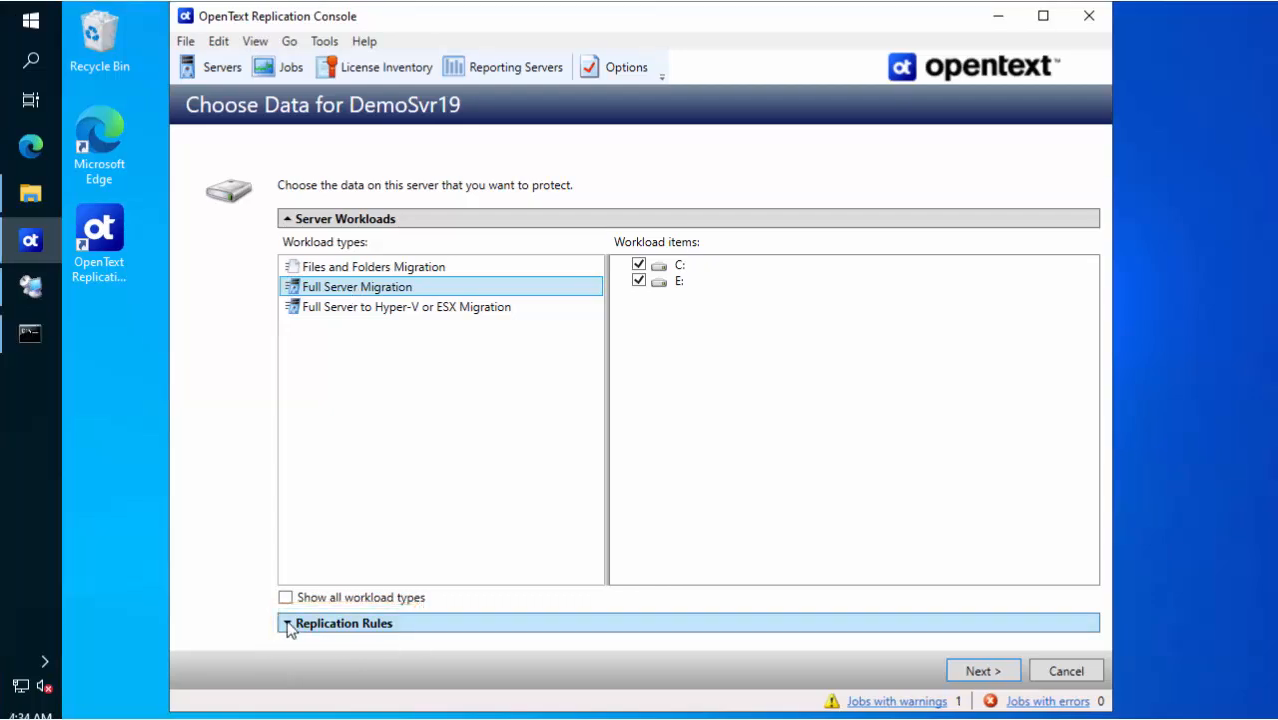
Add a recursive replication rule that excludes the C:\Temp folder
click(289, 622)
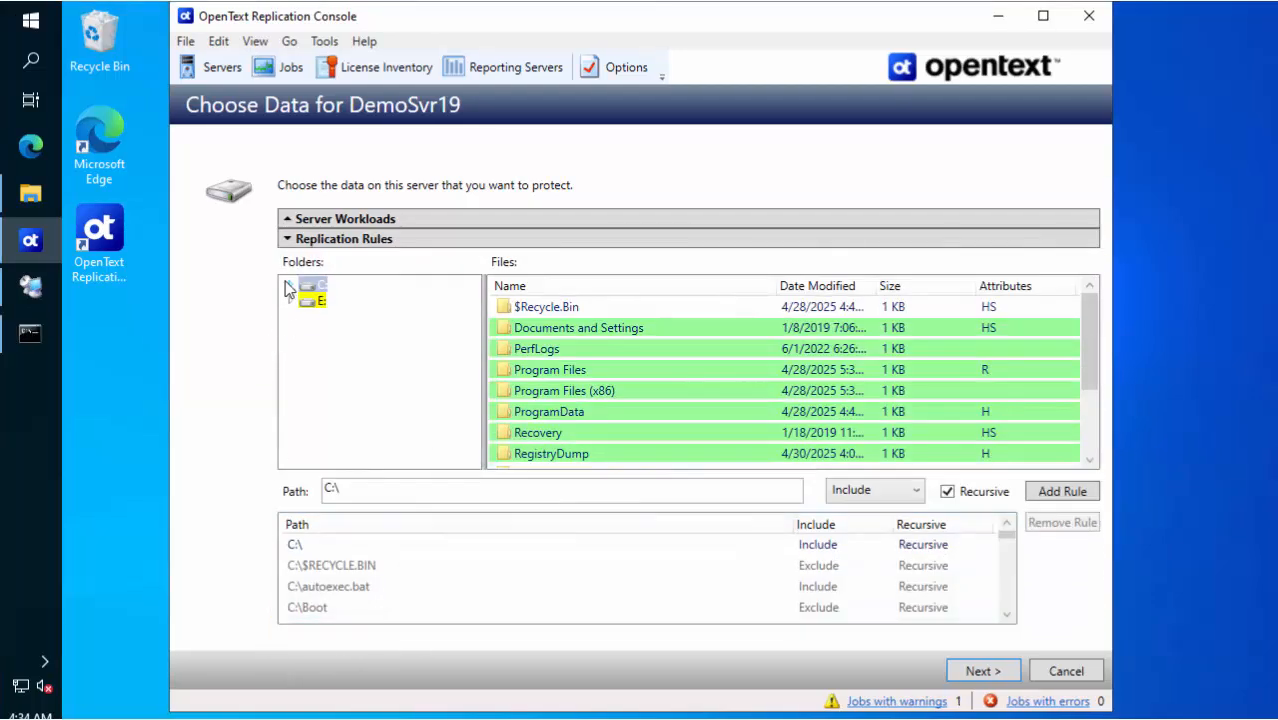
click(287, 285)
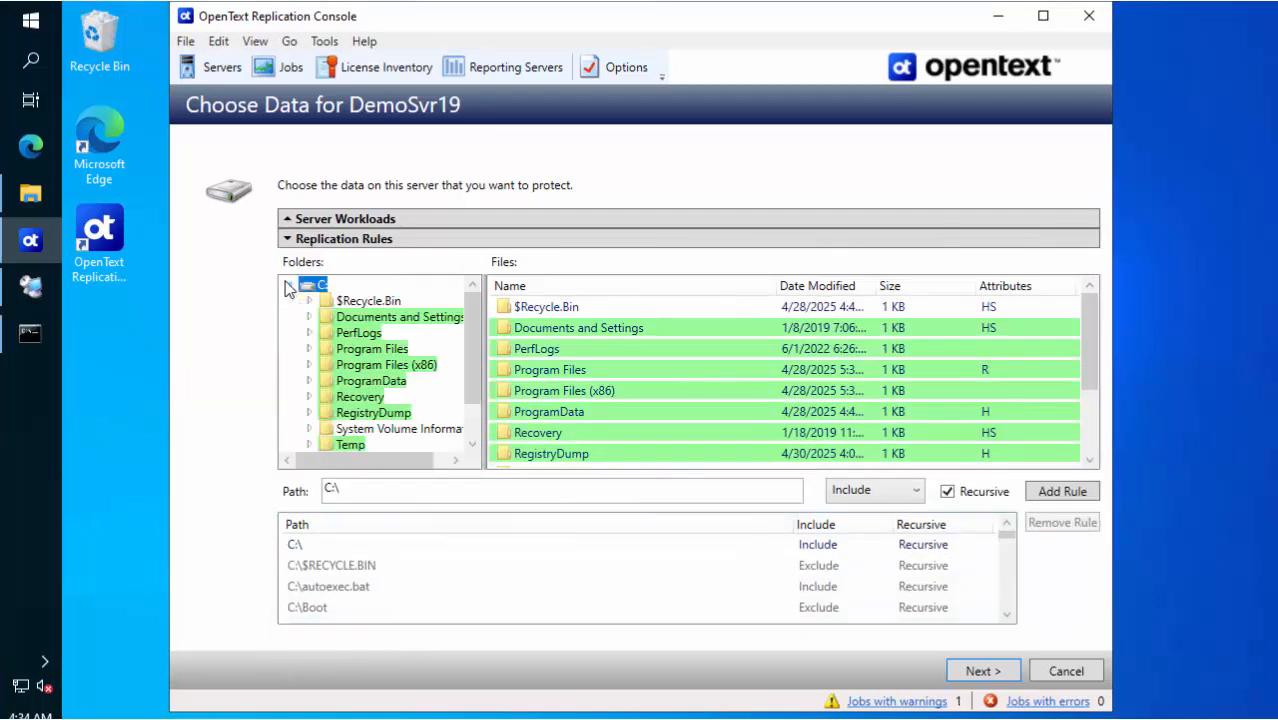
click(350, 448)
click(896, 491)
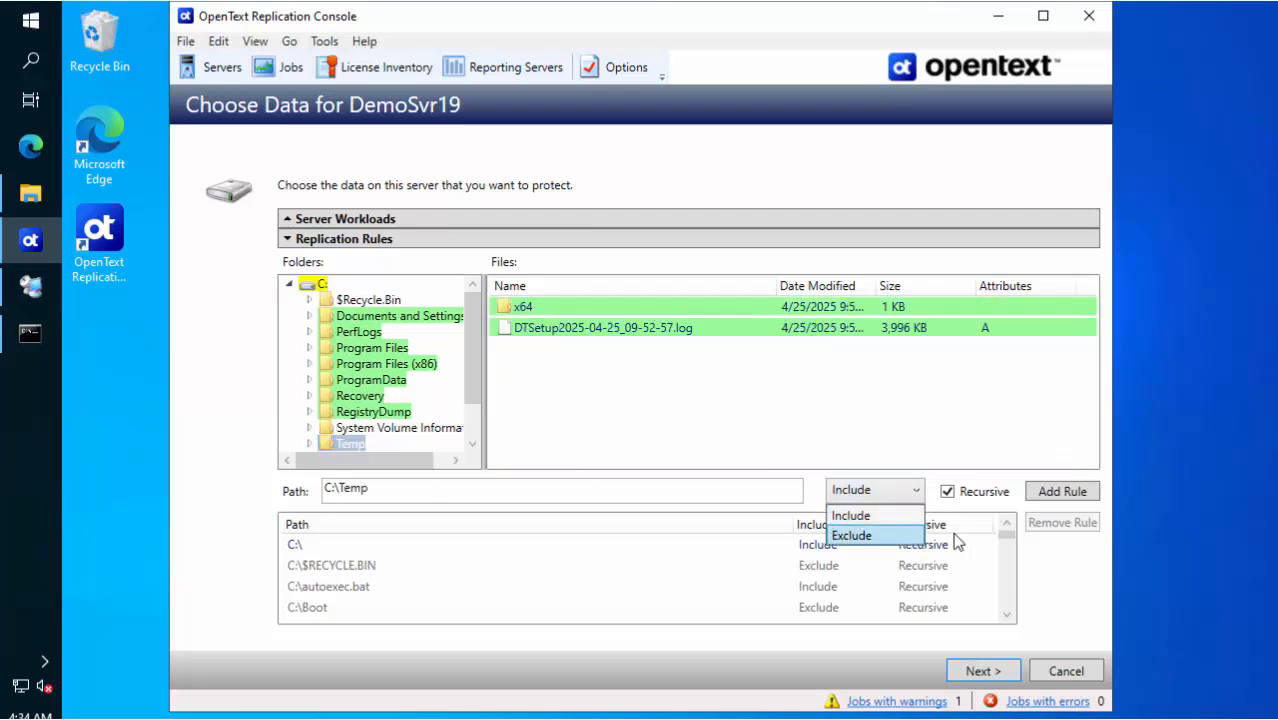
click(905, 536)
click(1046, 494)
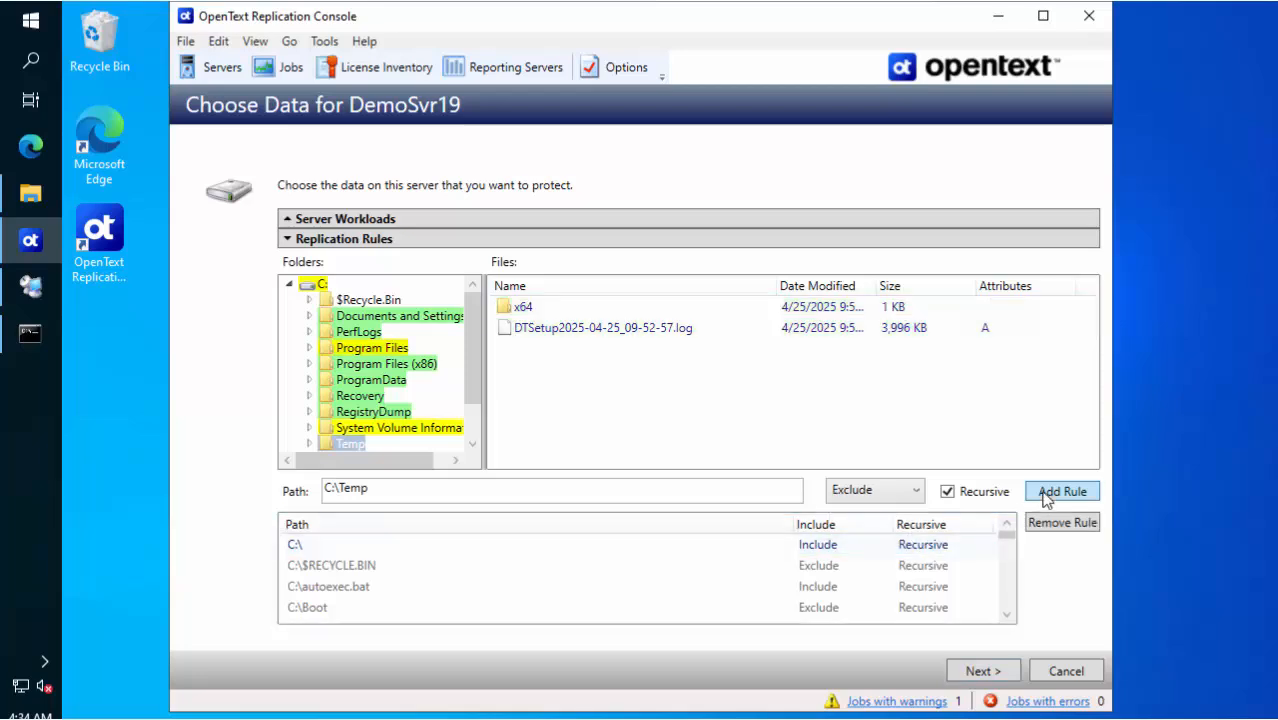
Accept the chosen data and continue to the job options with DemoSvr19TG as the target server
click(990, 672)
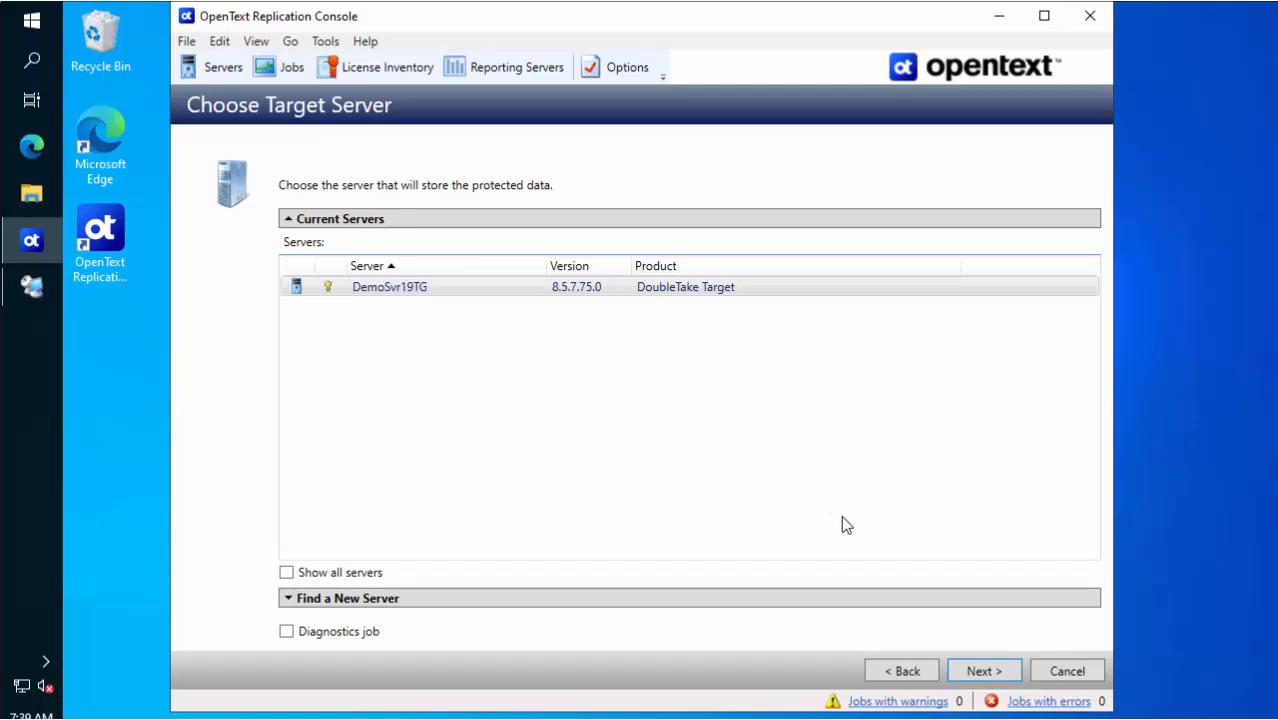
click(980, 673)
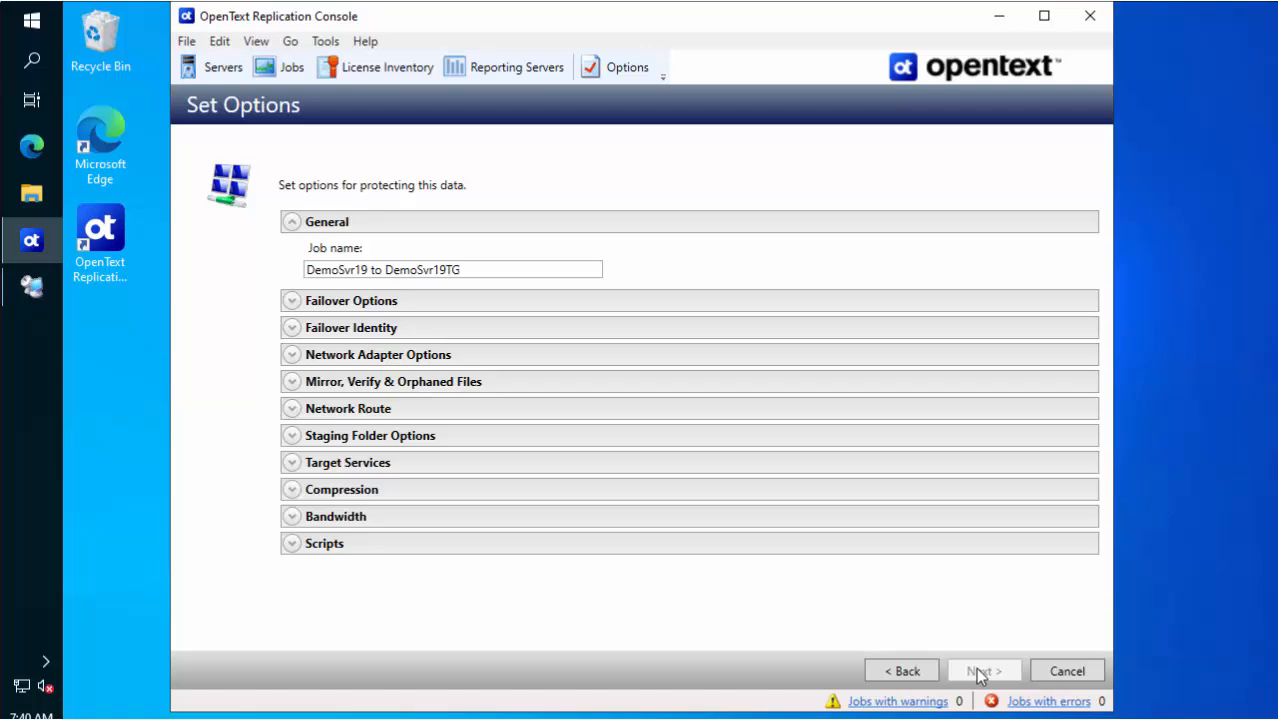
Examine the failover options and the failover identity settings of the migration job
click(291, 300)
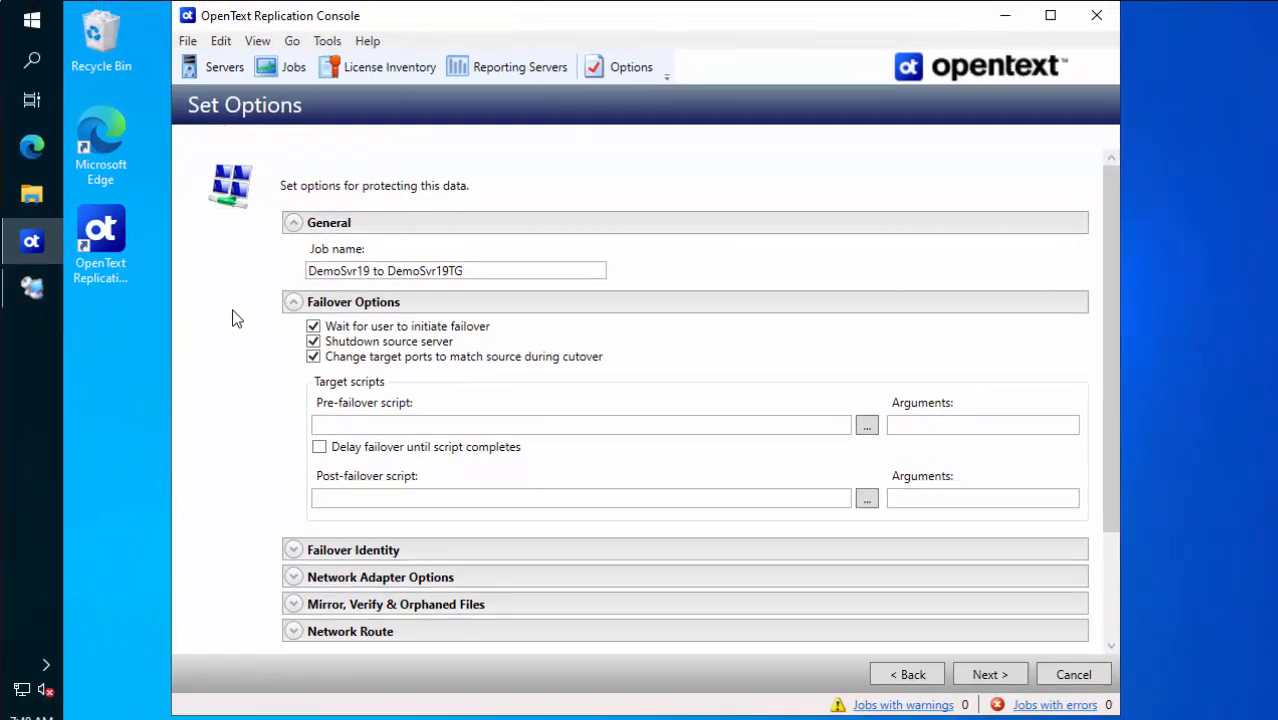
click(293, 302)
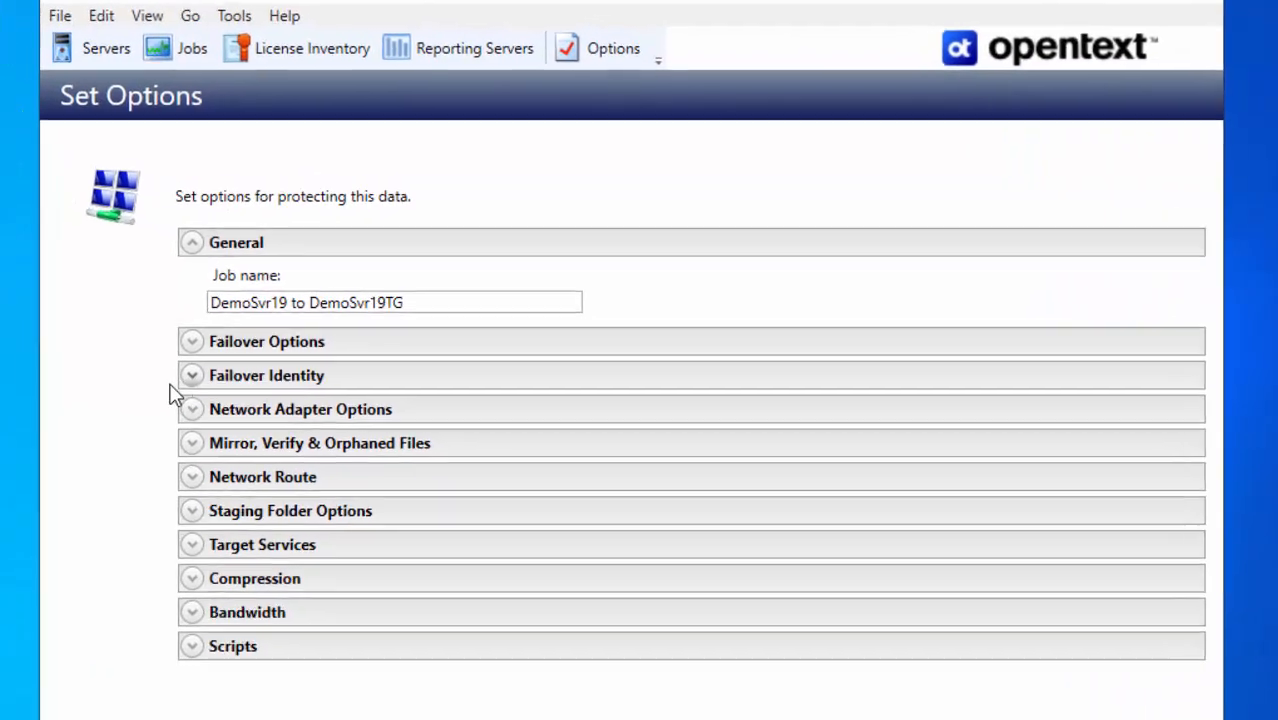
click(288, 330)
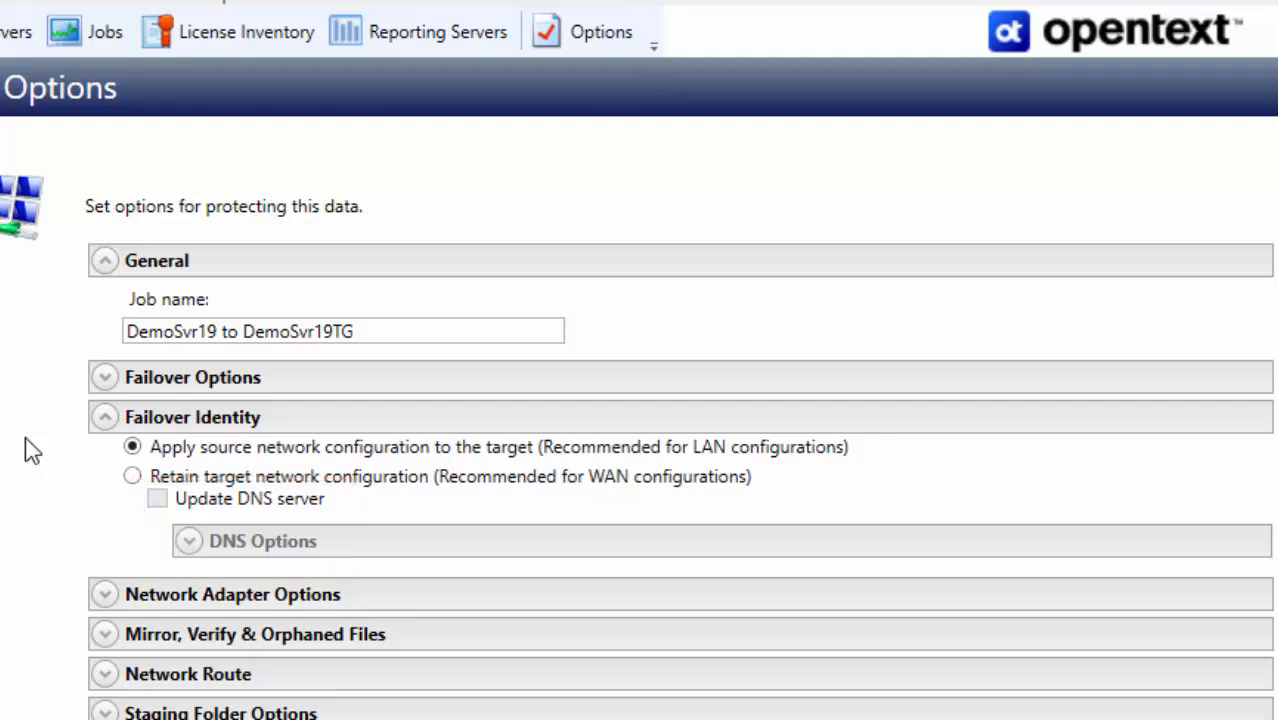
click(102, 420)
Examine the mapping of source to target network adapters, including the choices for Ethernet1
click(104, 458)
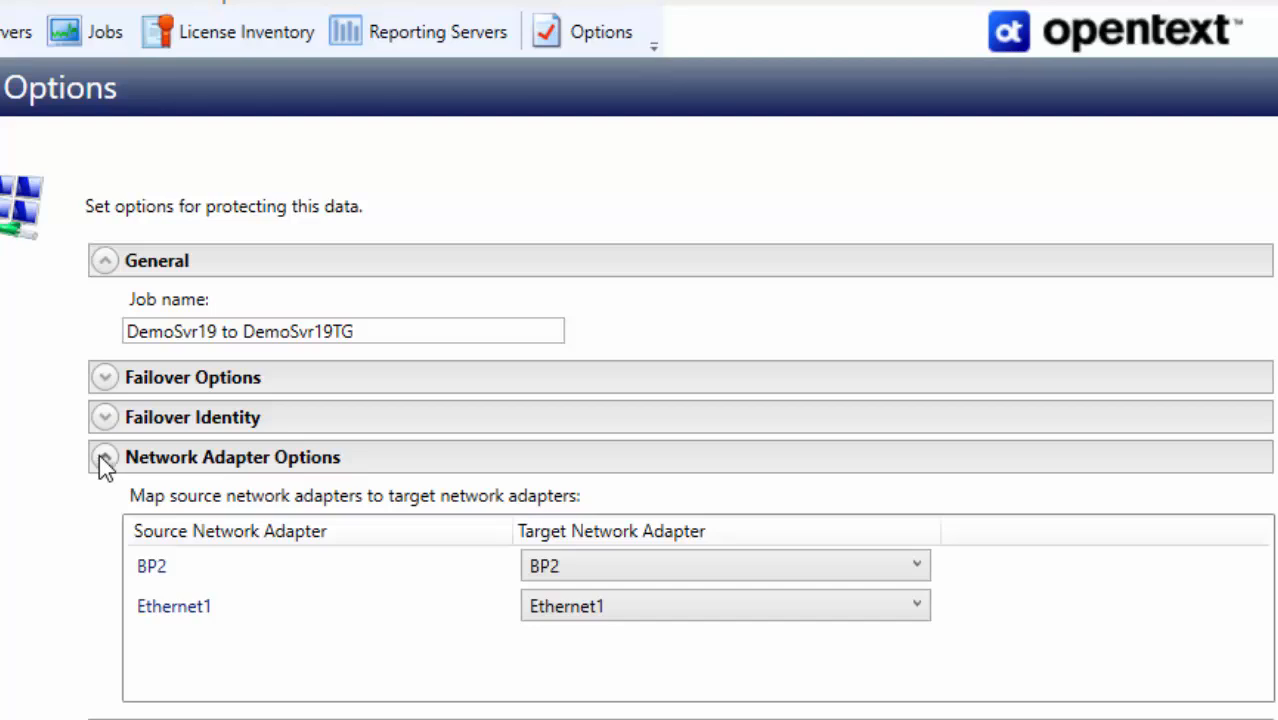
click(916, 606)
click(918, 612)
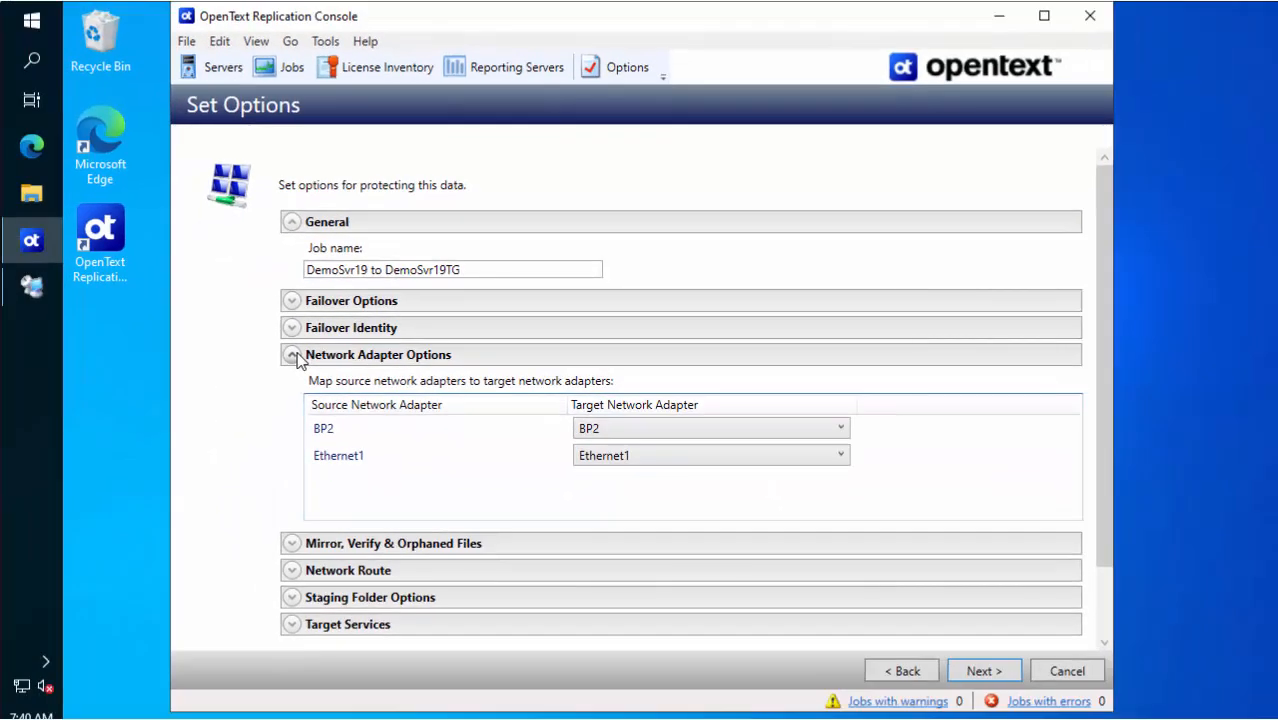
click(172, 428)
Examine the mirror, verification and orphaned file settings of the job
click(180, 462)
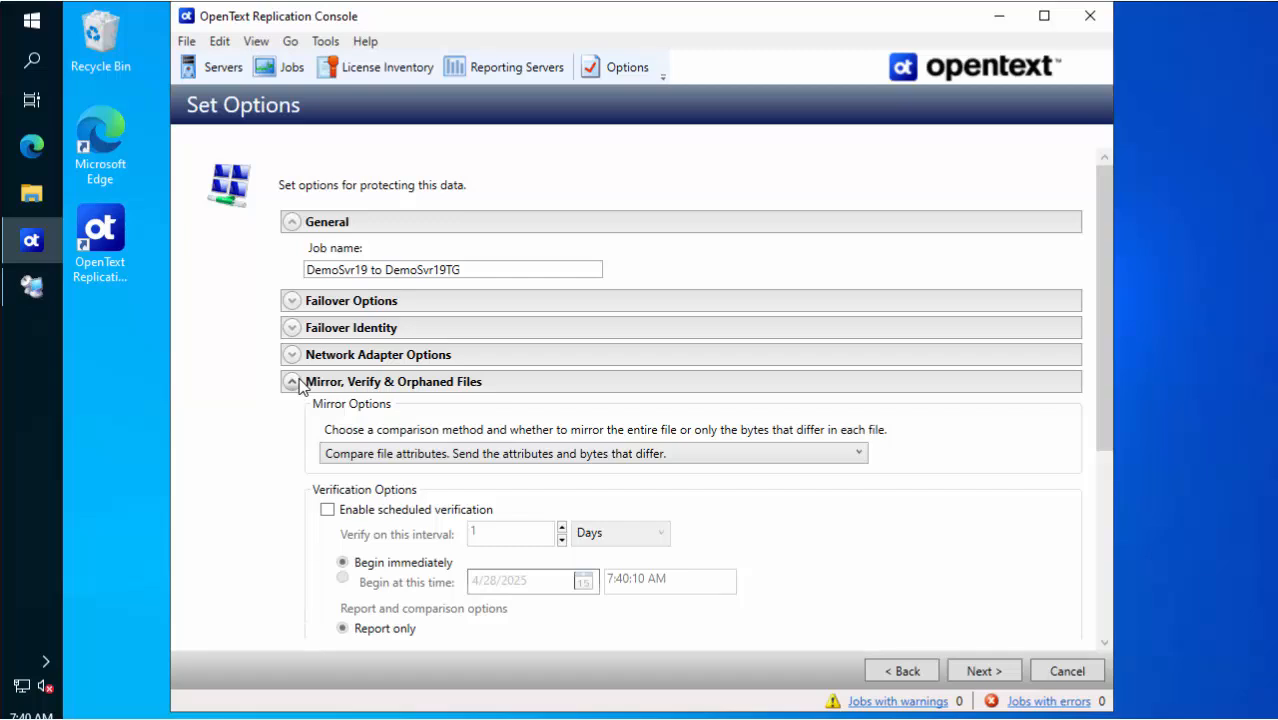
scroll(255, 435, down, 3)
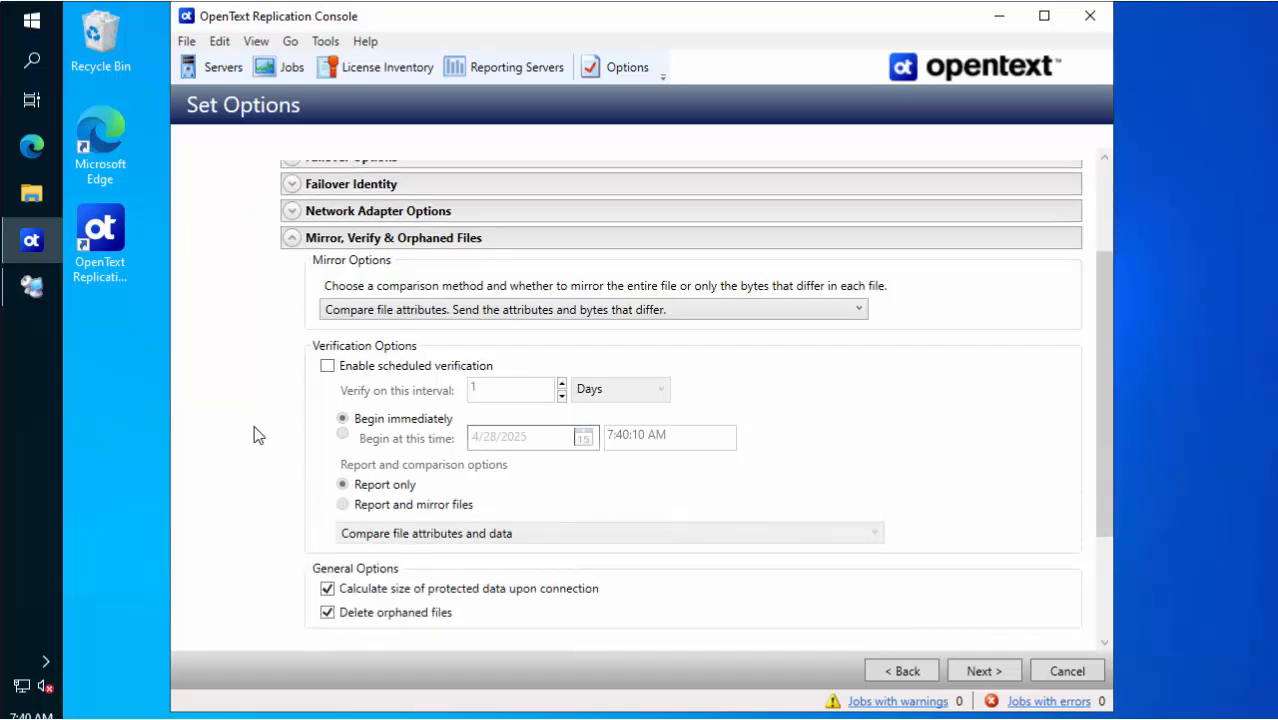
scroll(255, 435, down, 1)
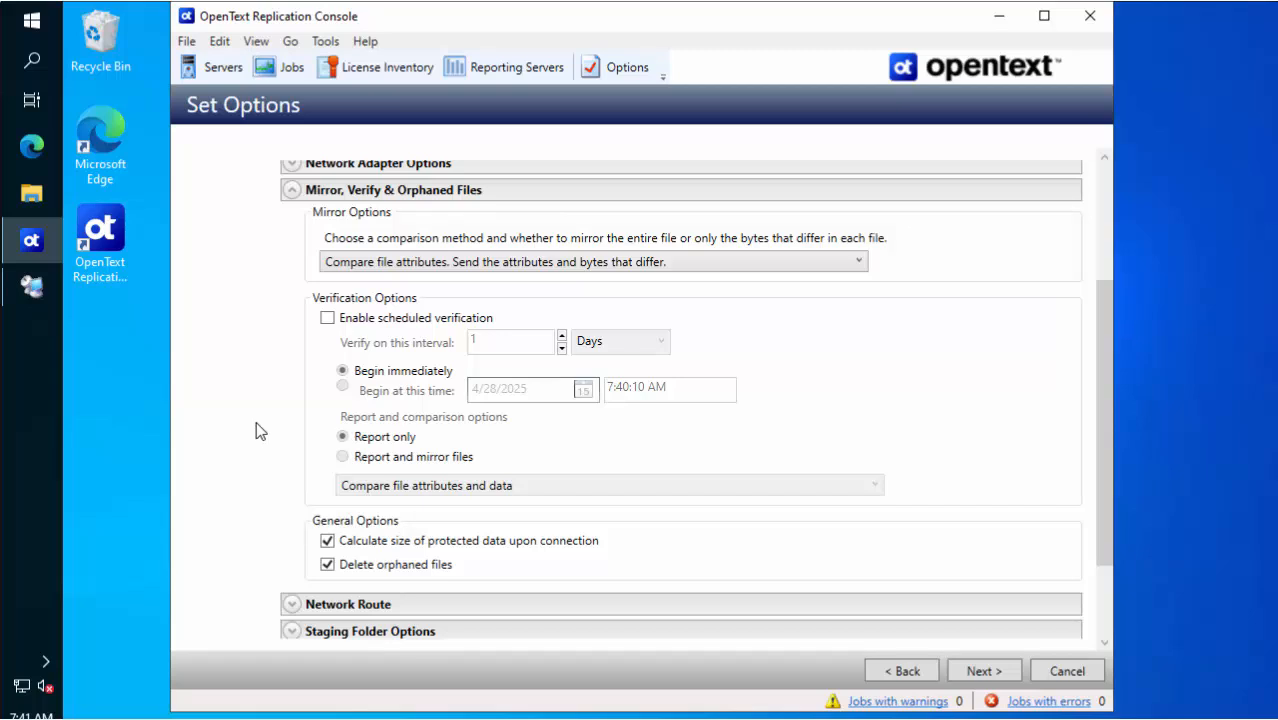
click(290, 192)
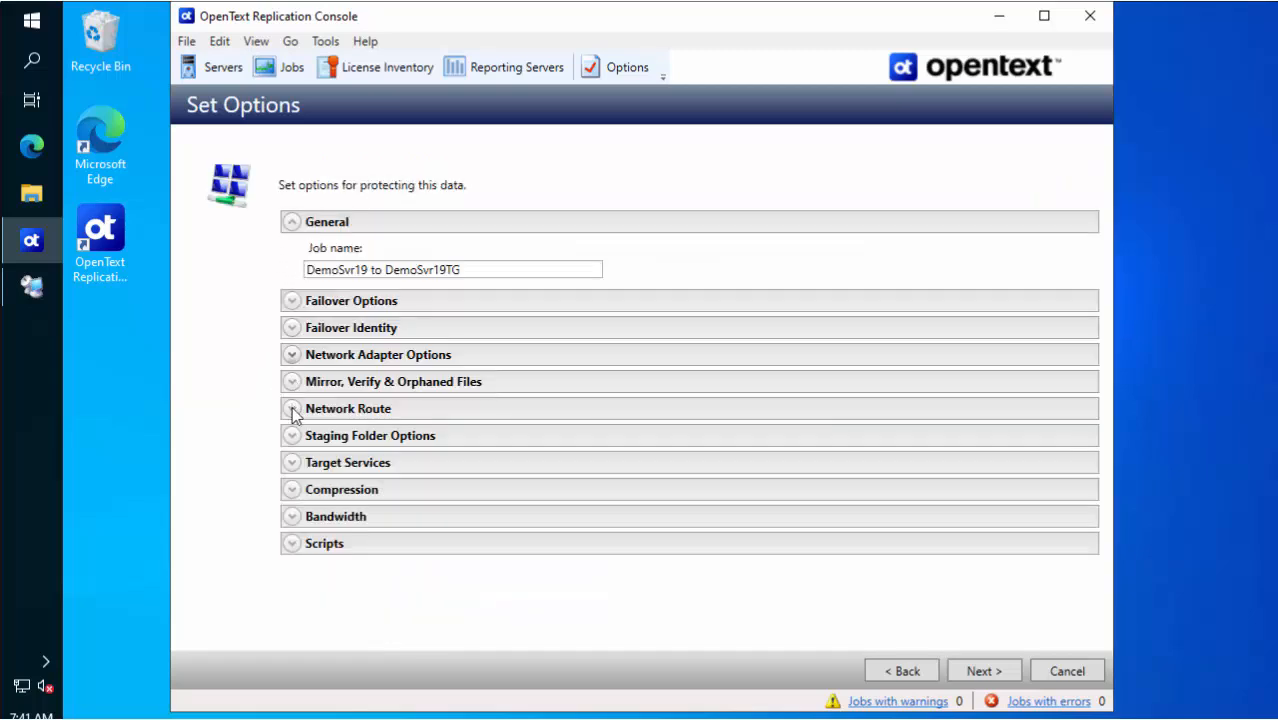
Examine which target IP addresses are available for the job's network route
click(290, 409)
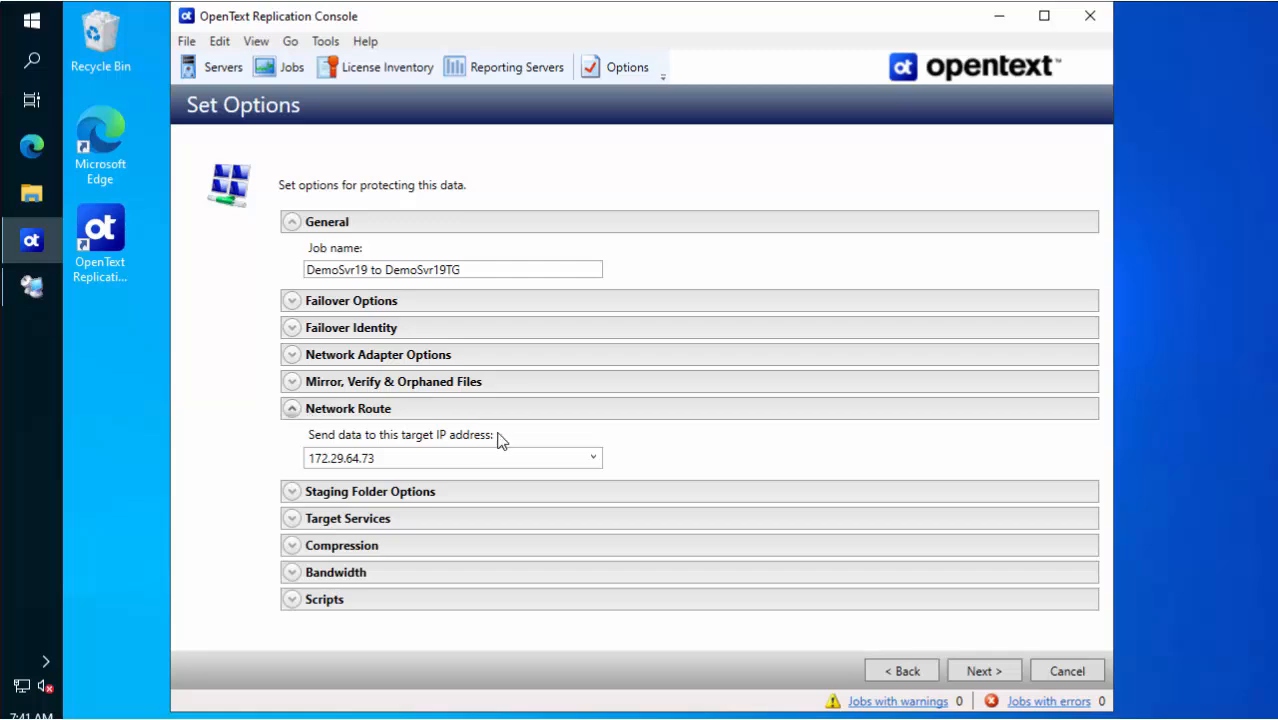
click(593, 459)
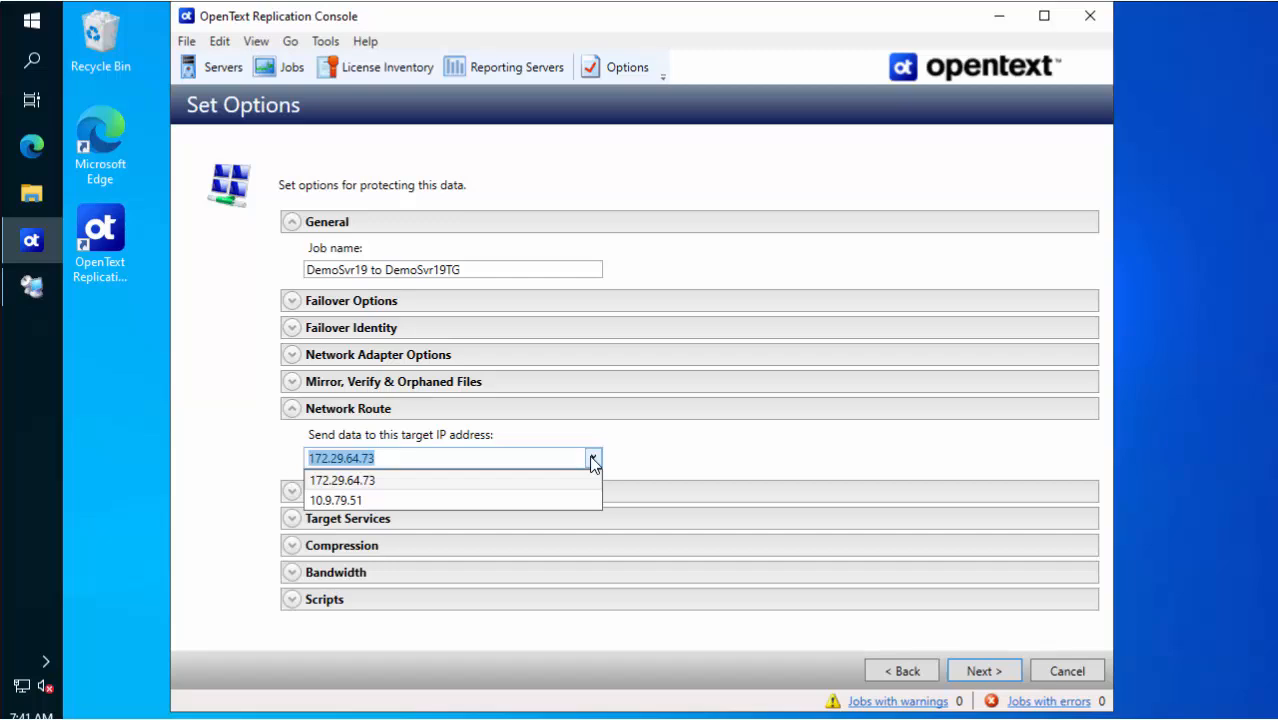
click(593, 460)
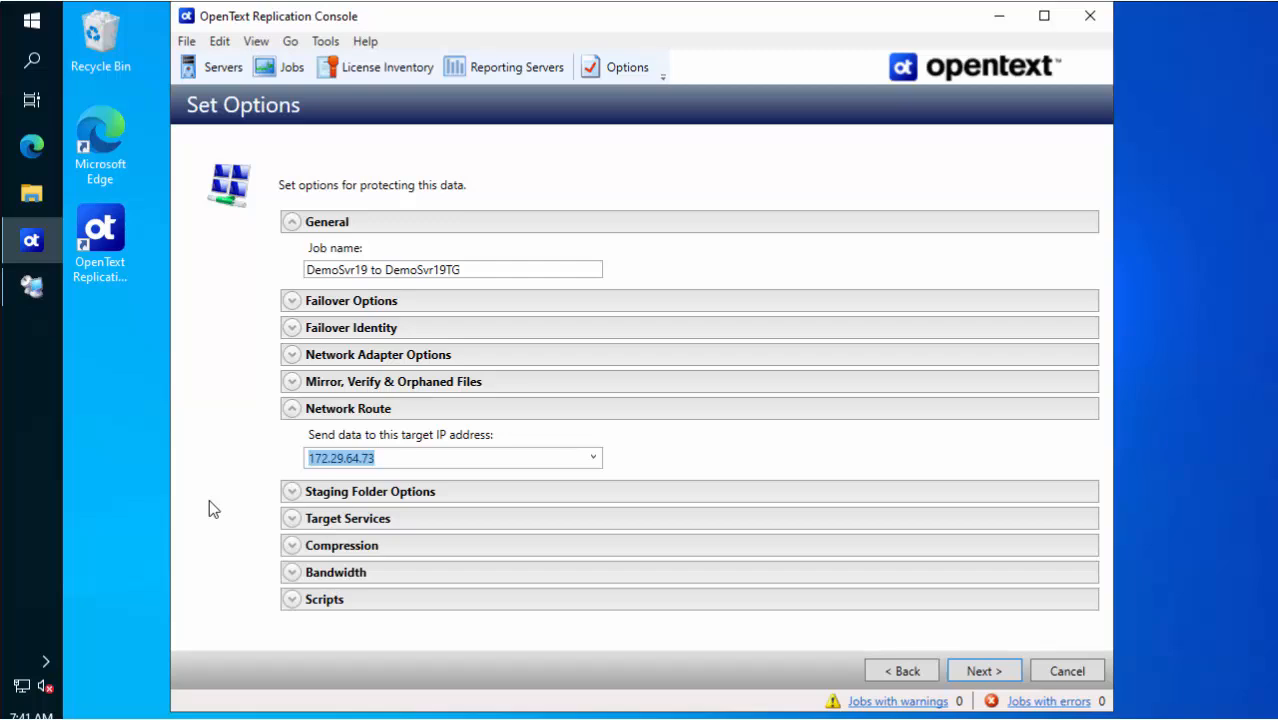
click(291, 408)
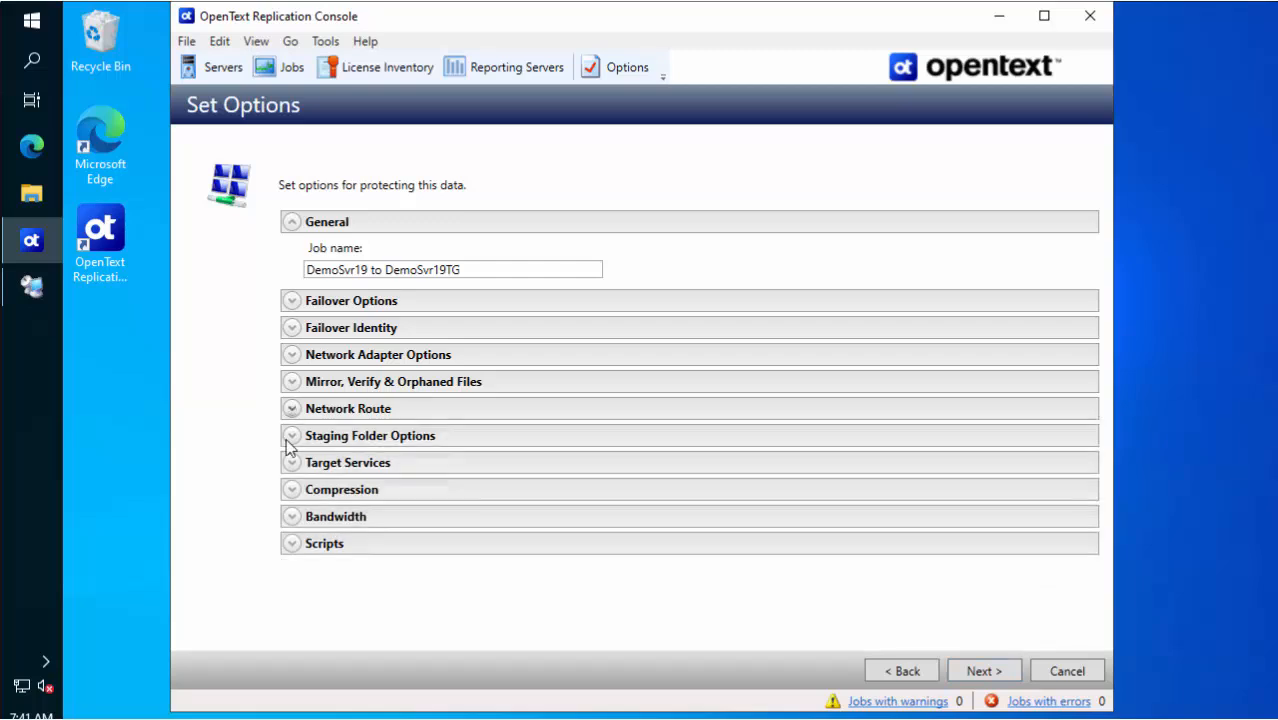
Examine the staging folder options and the source folder browser without adding a folder
click(292, 438)
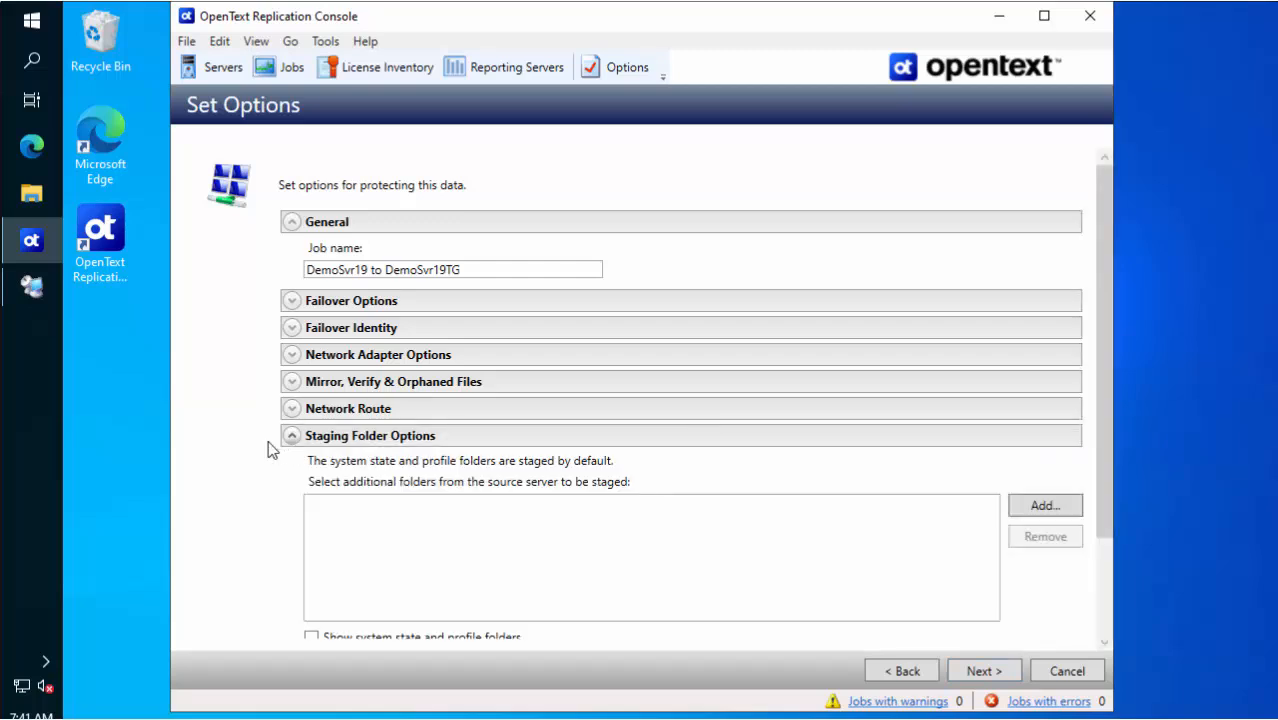
scroll(224, 460, down, 1)
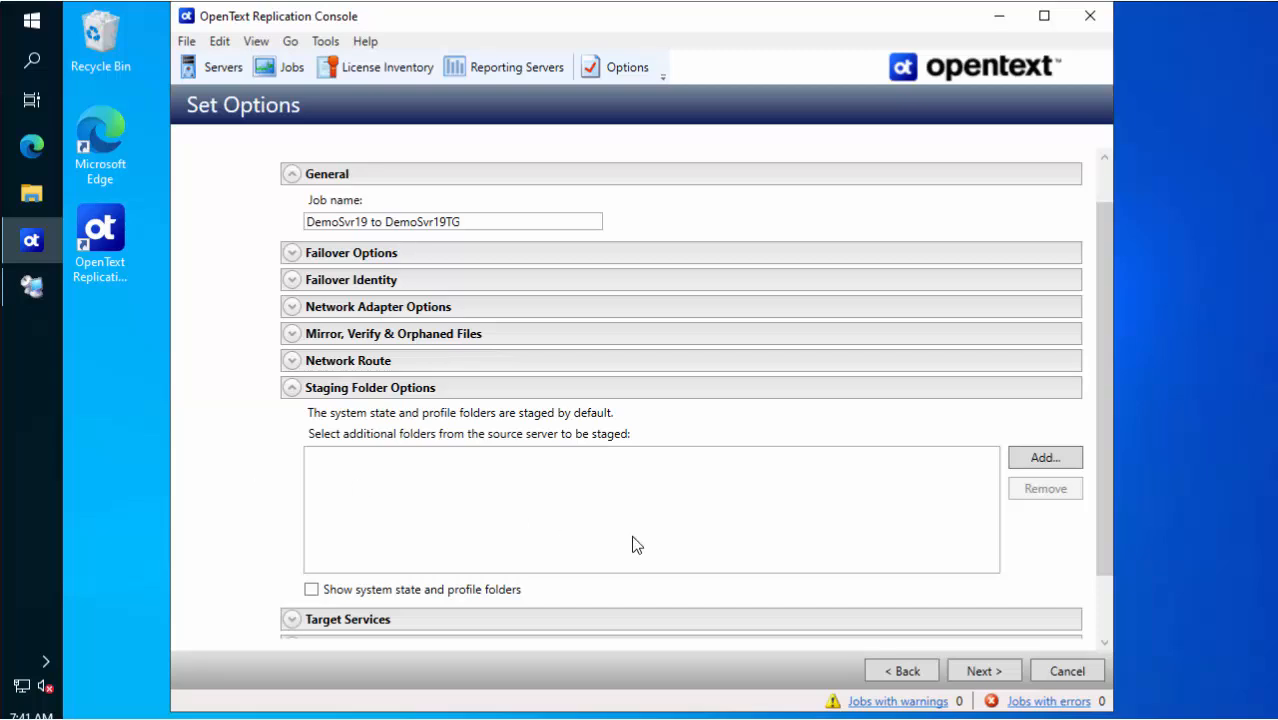
click(1041, 459)
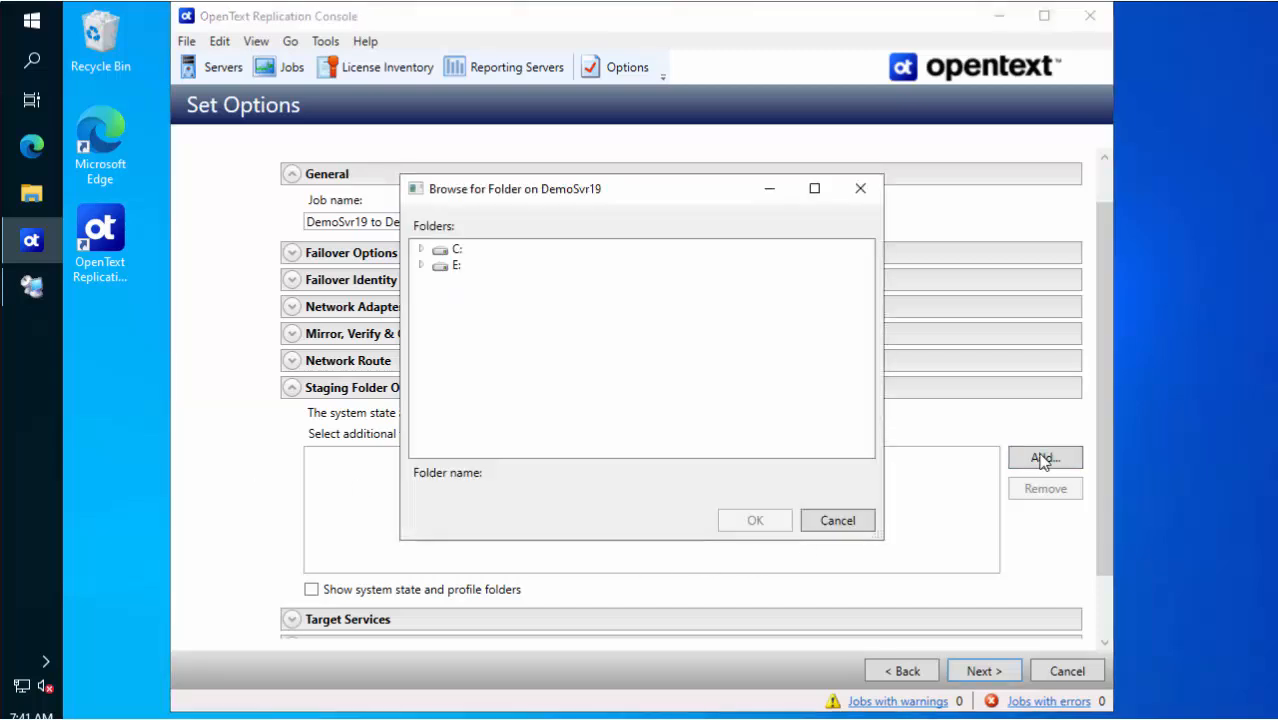
click(838, 521)
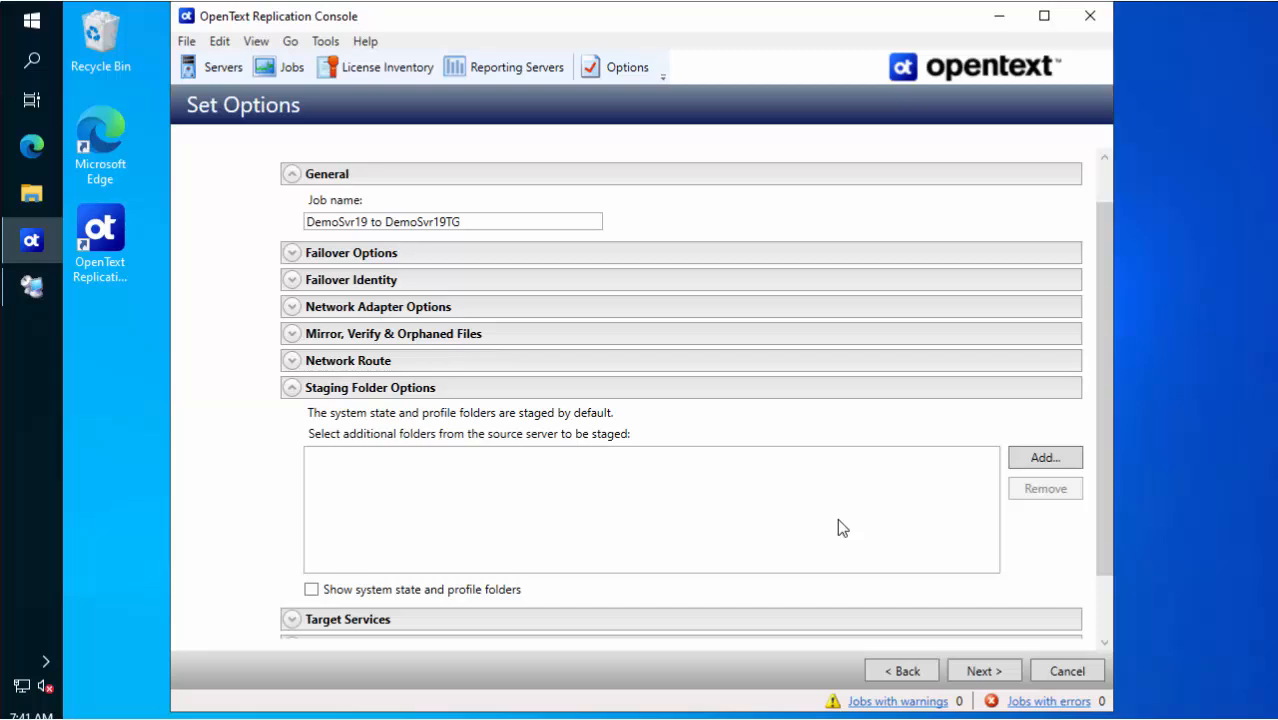
click(292, 389)
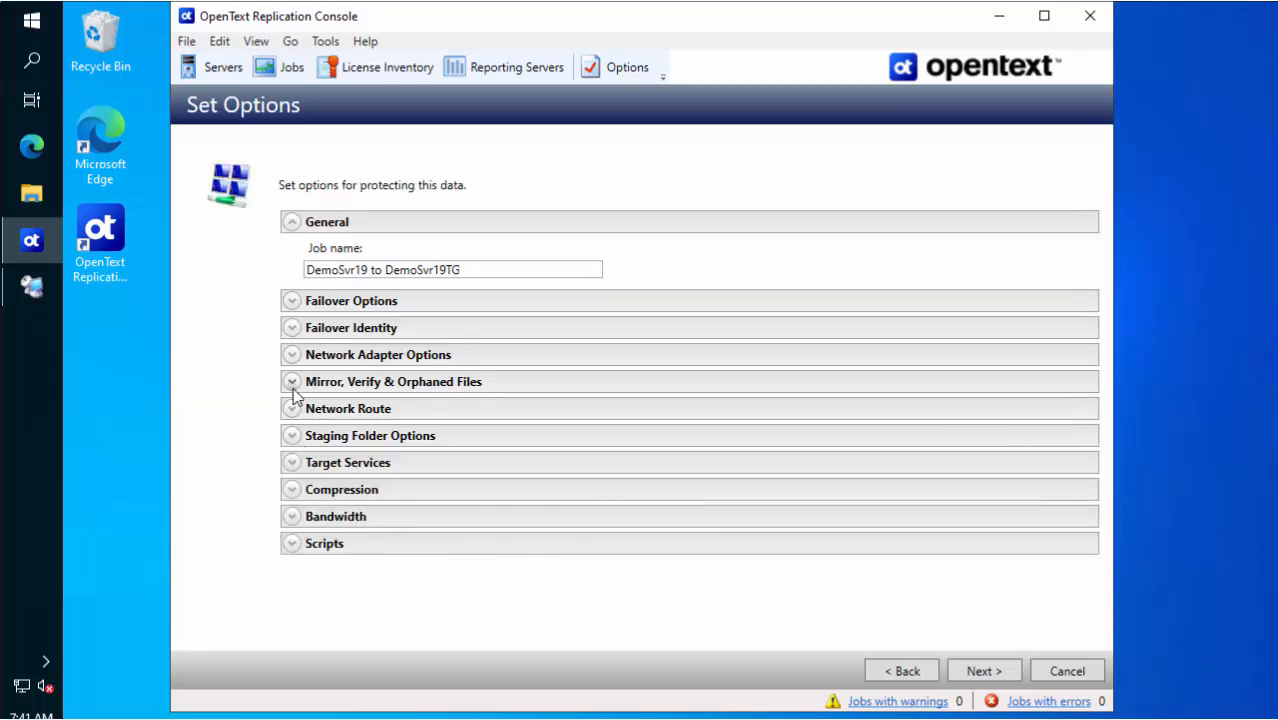
Examine the target services settings and browse the services that can be left running, without adding one
click(292, 463)
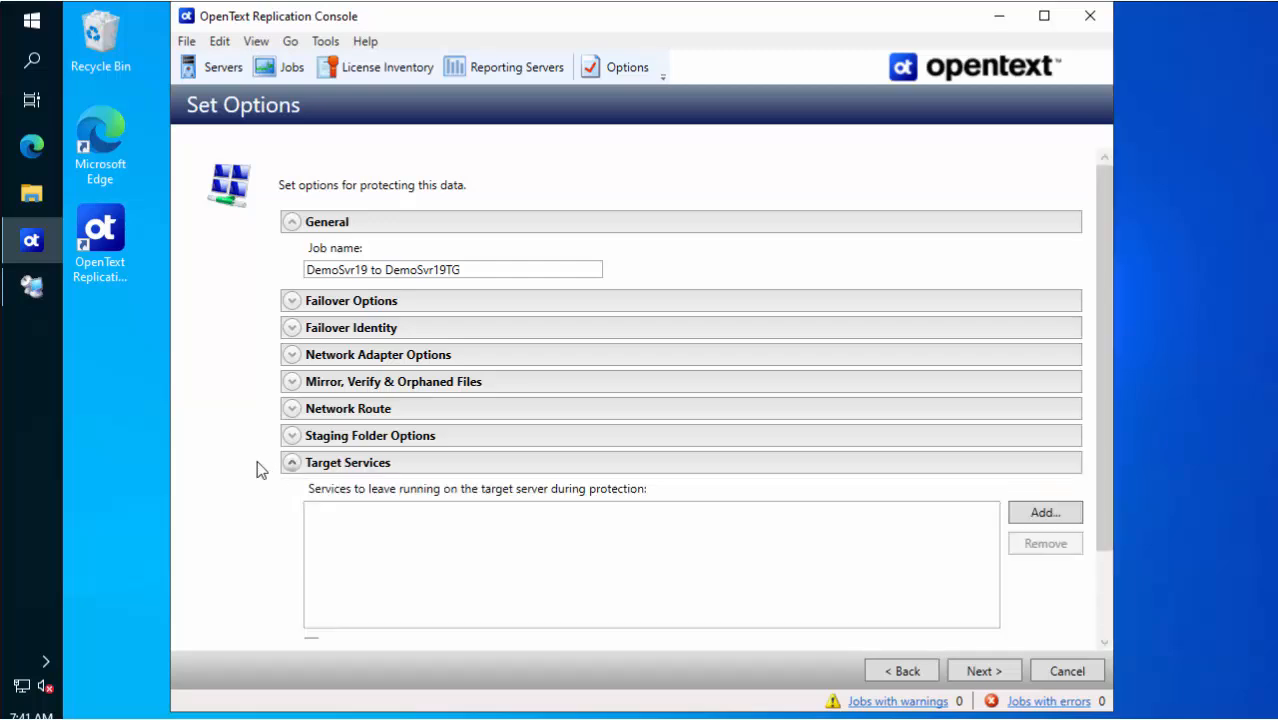
scroll(257, 470, down, 3)
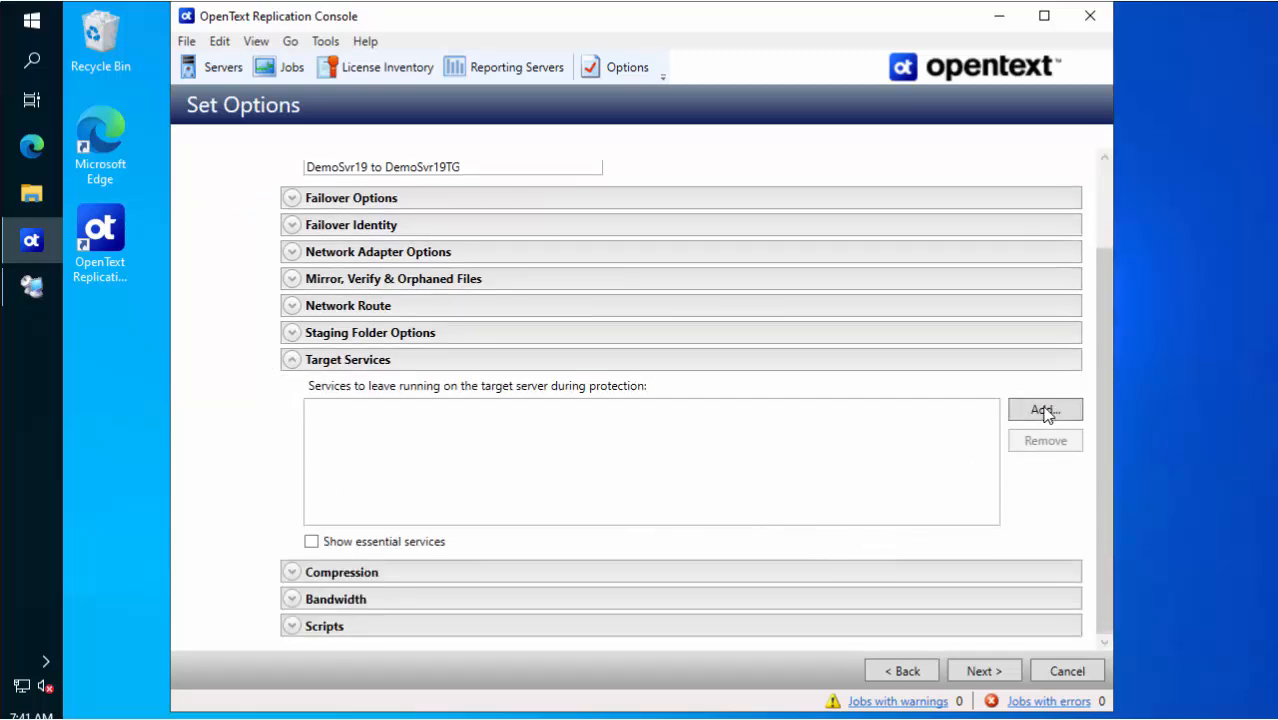
click(1045, 410)
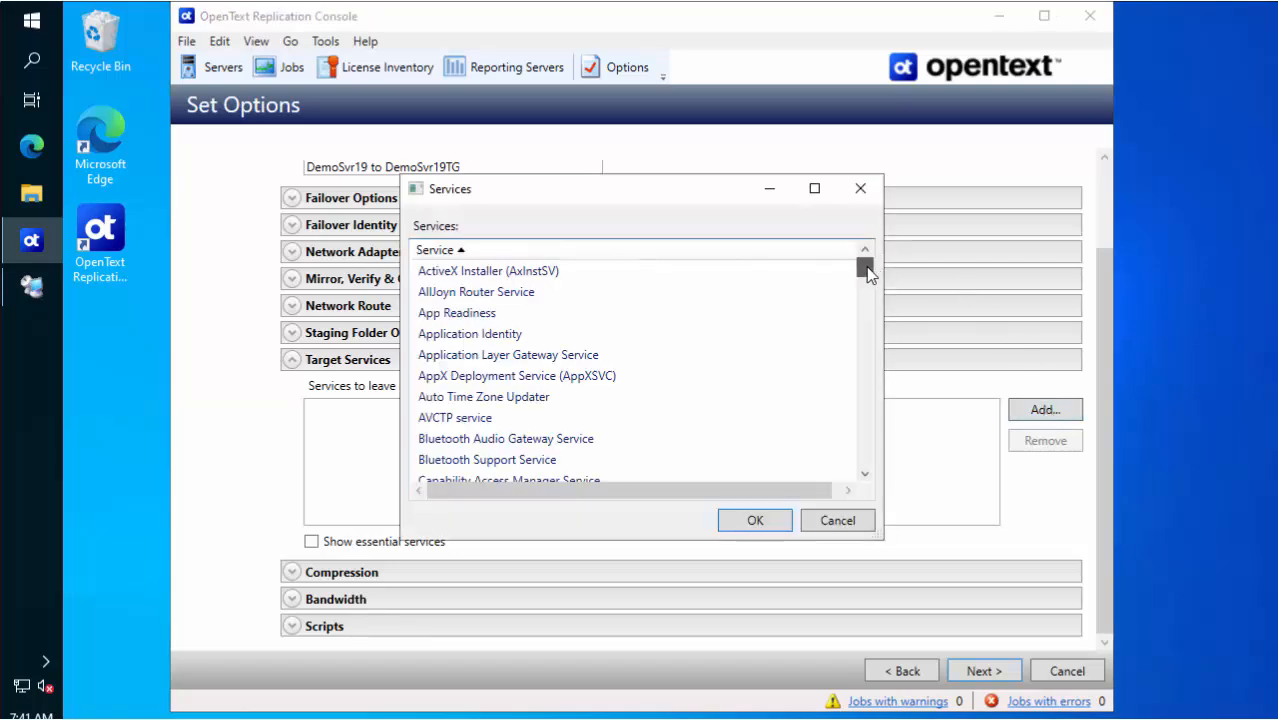
drag(868, 274, 866, 402)
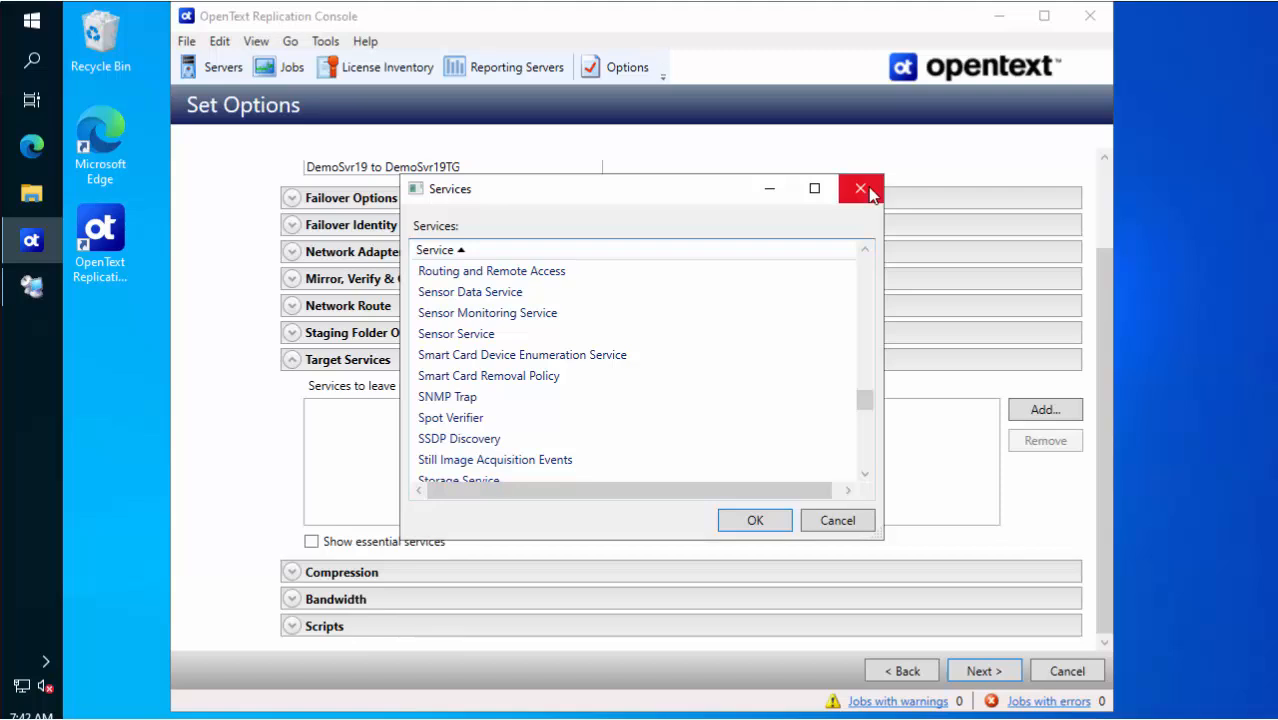
click(869, 192)
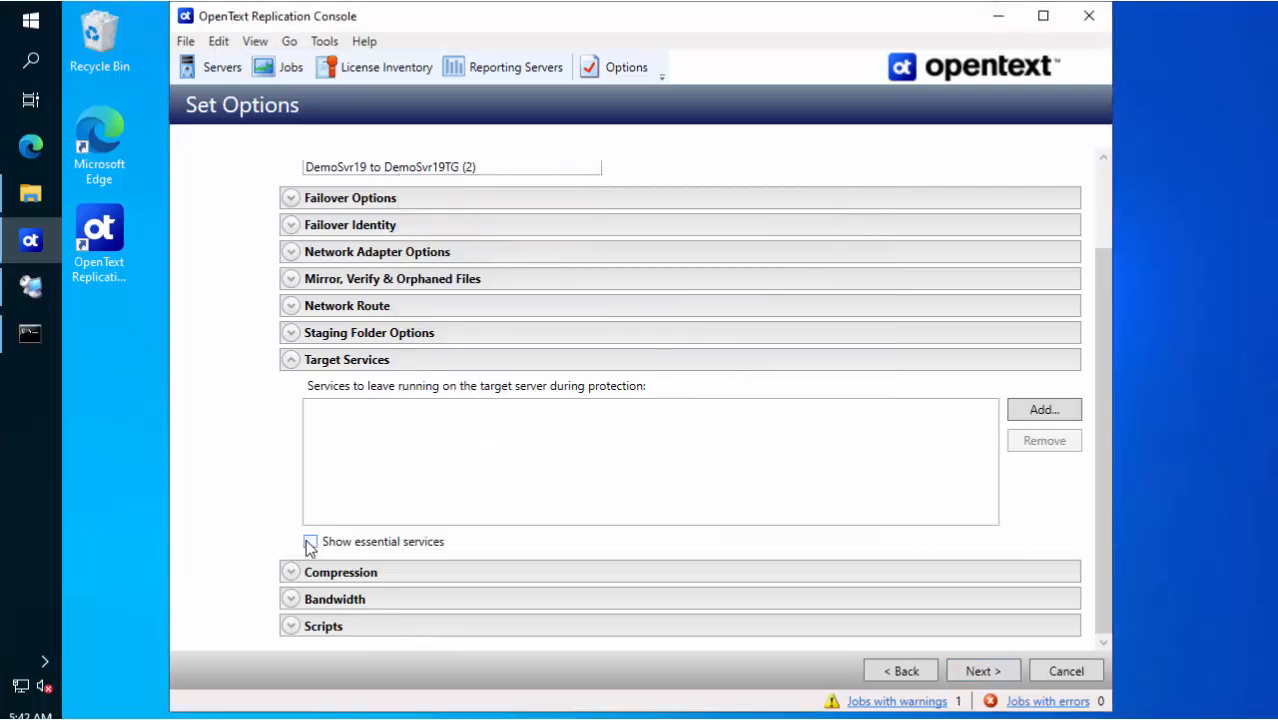
Show the essential services in the target services list and look through them
click(309, 542)
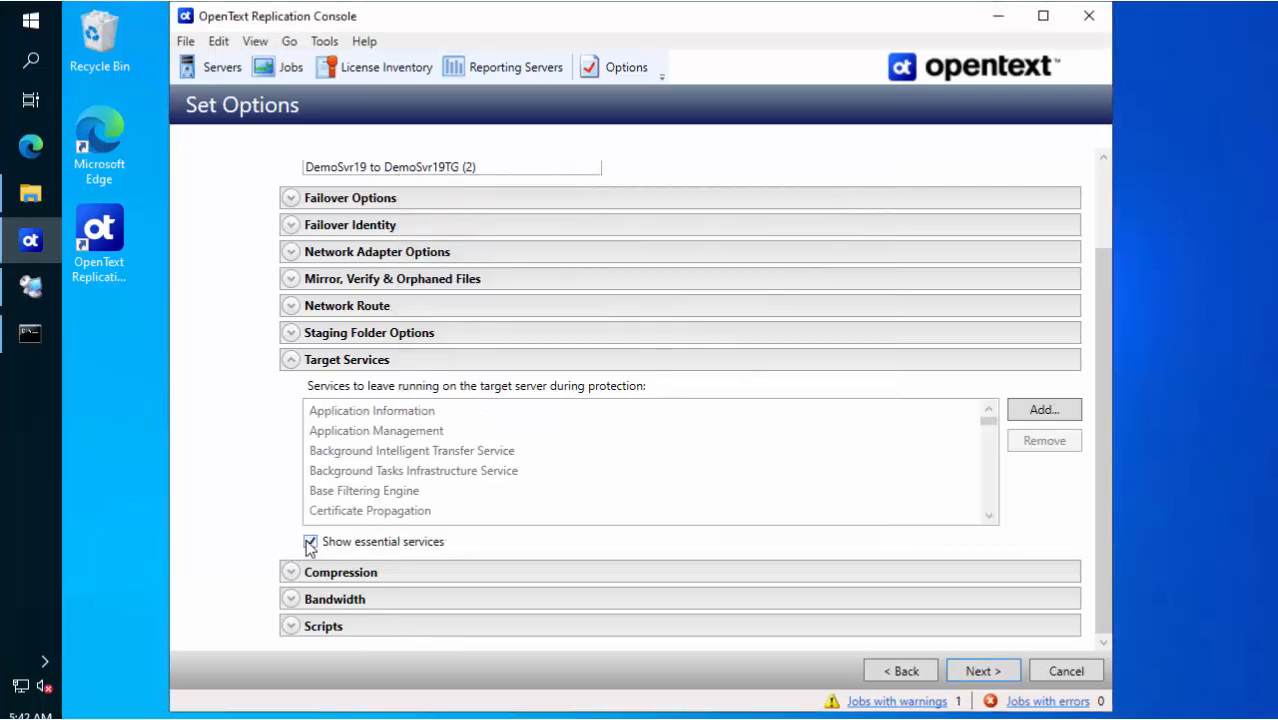
scroll(555, 440, down, 20)
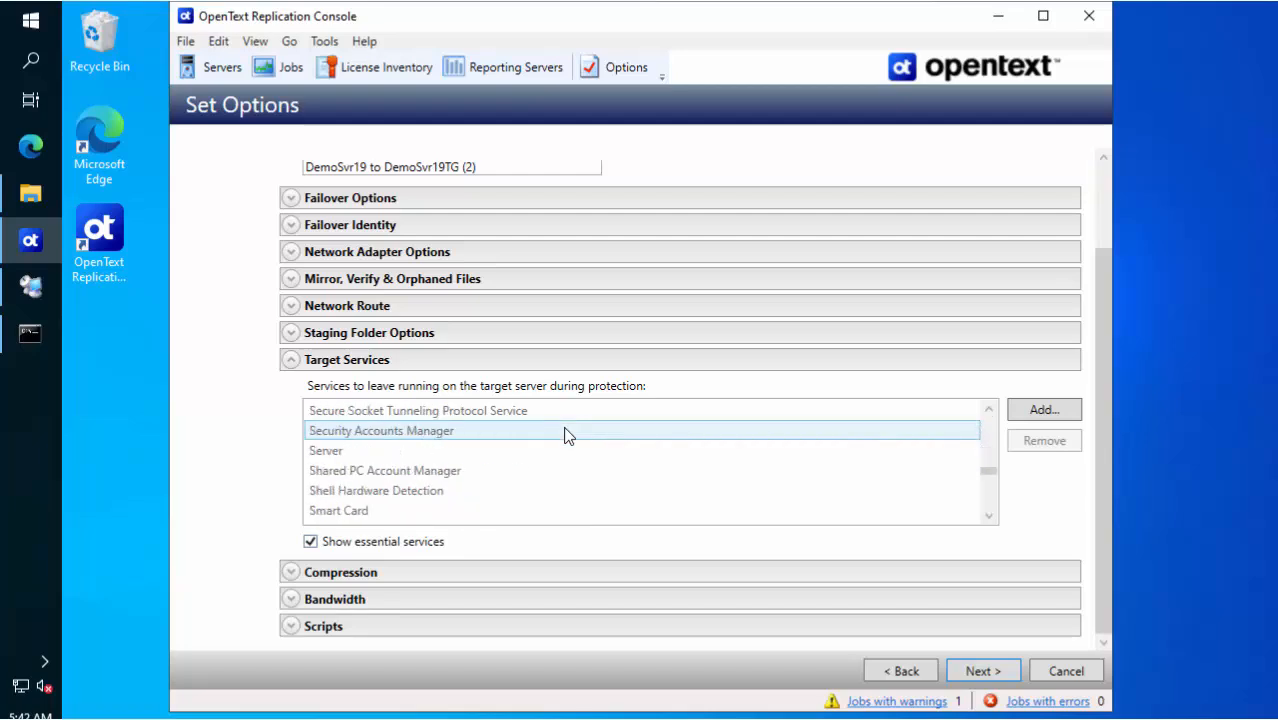
scroll(565, 435, down, 10)
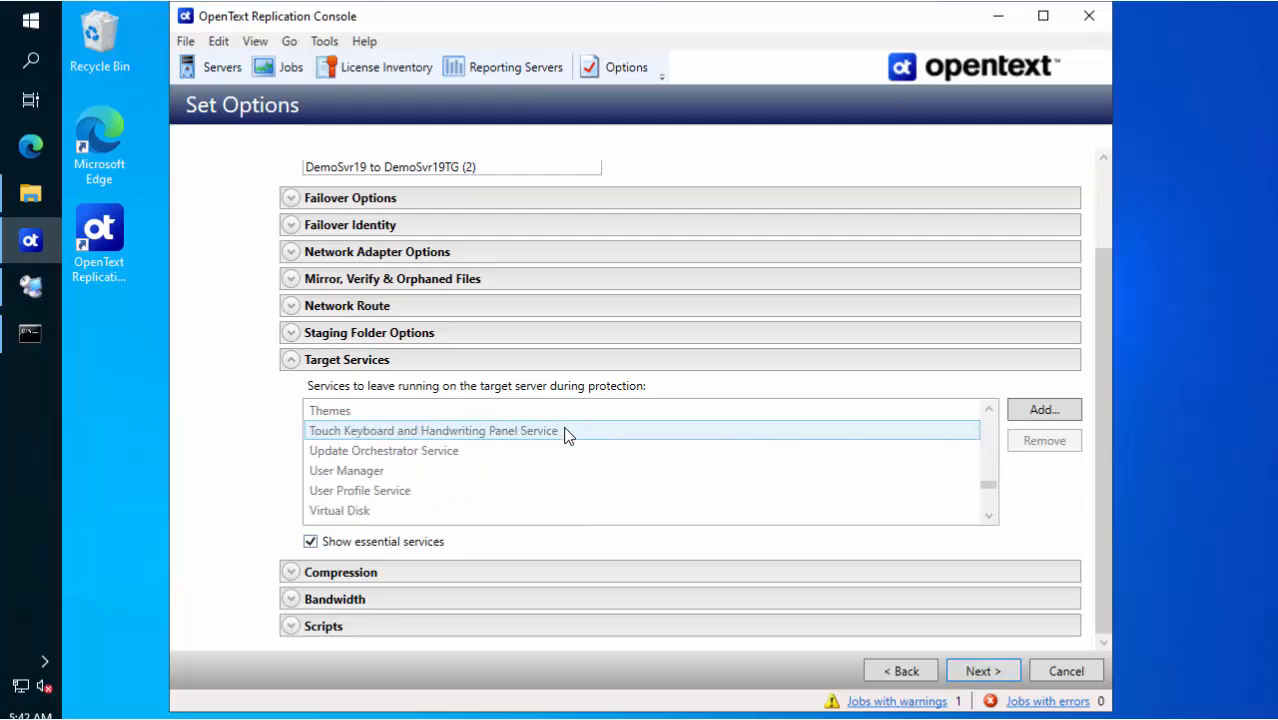
Hide the essential services in the target services list and examine the compression option, leaving compression disabled
click(310, 542)
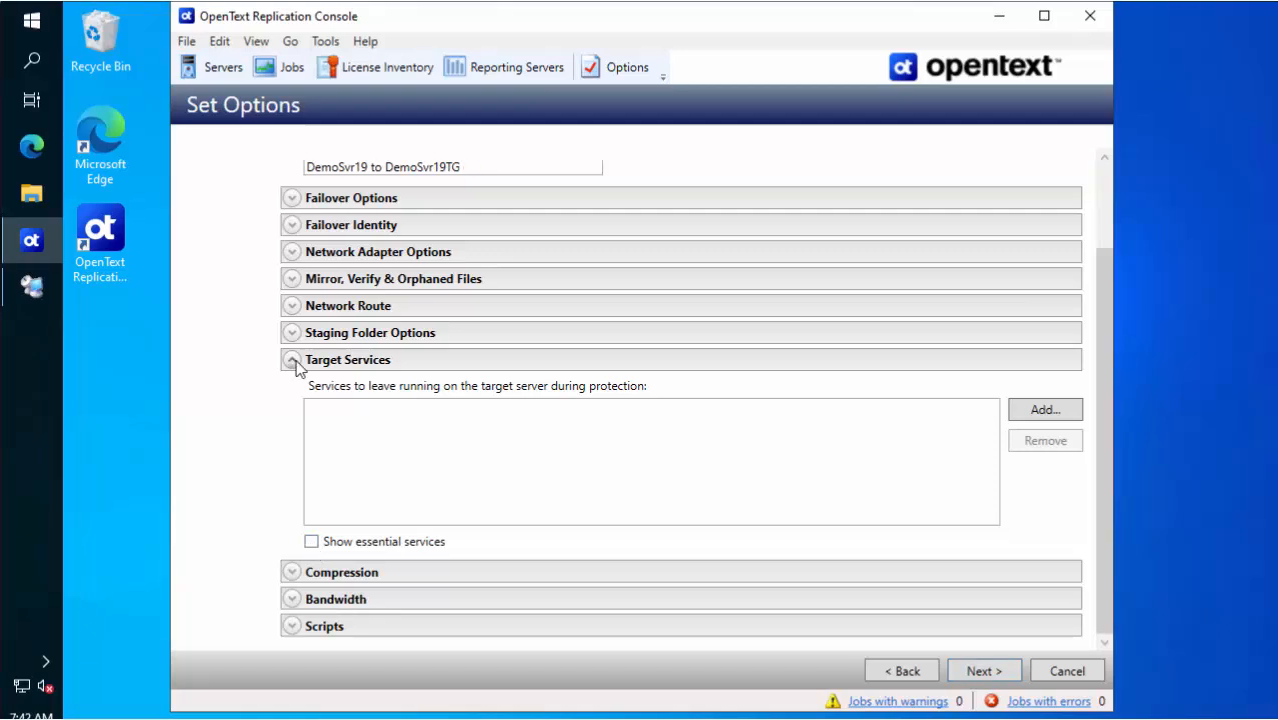
click(293, 361)
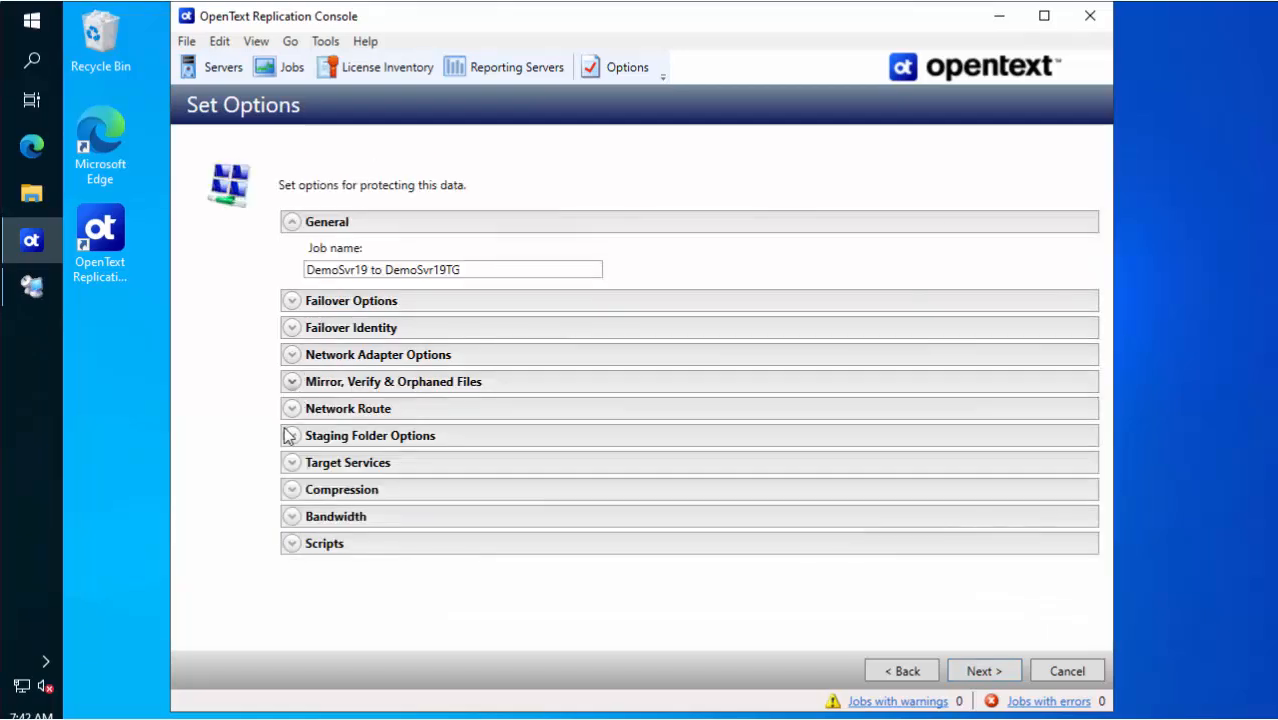
click(293, 490)
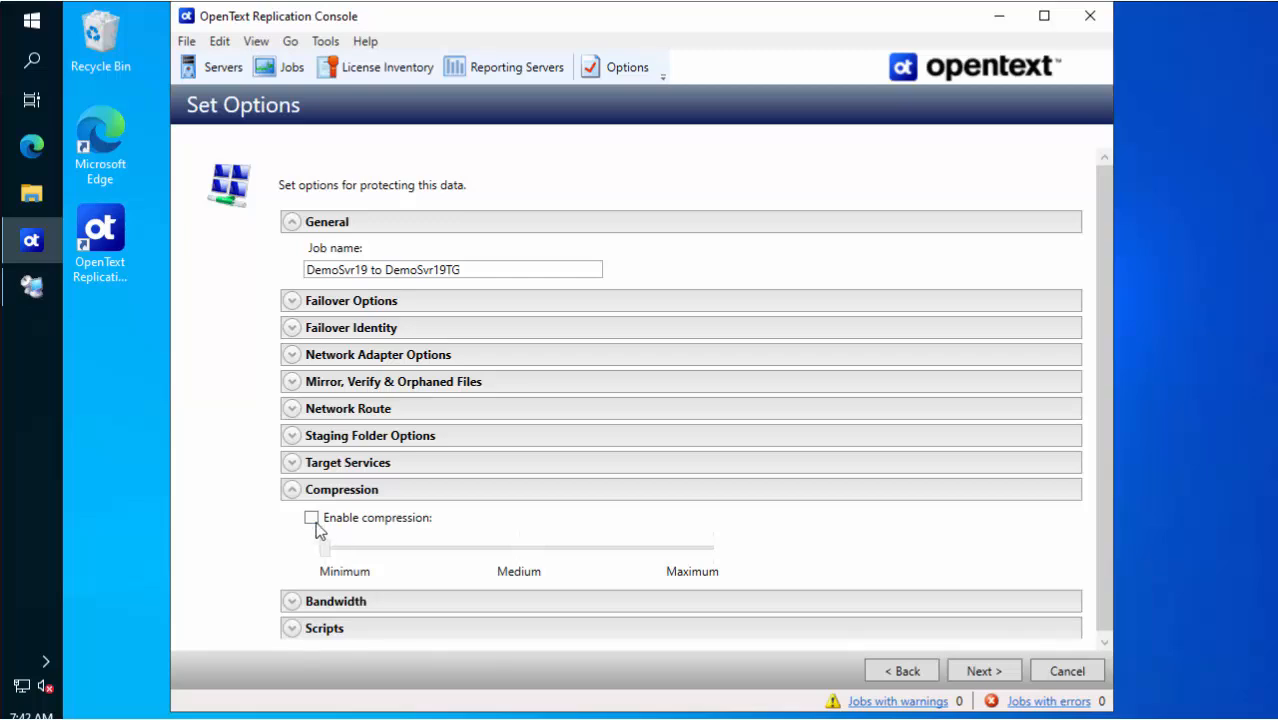
click(312, 518)
click(313, 520)
click(292, 490)
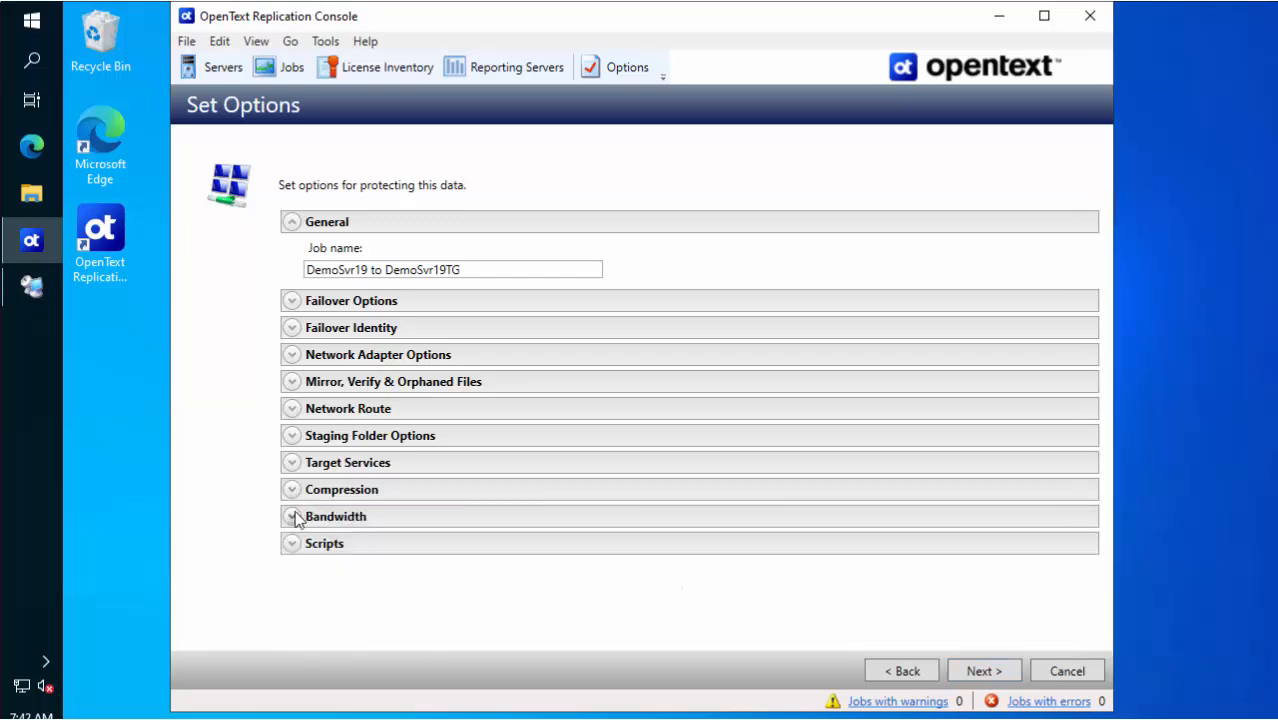
Examine the bandwidth options and browse the preset bandwidths offered for a fixed limit
click(291, 517)
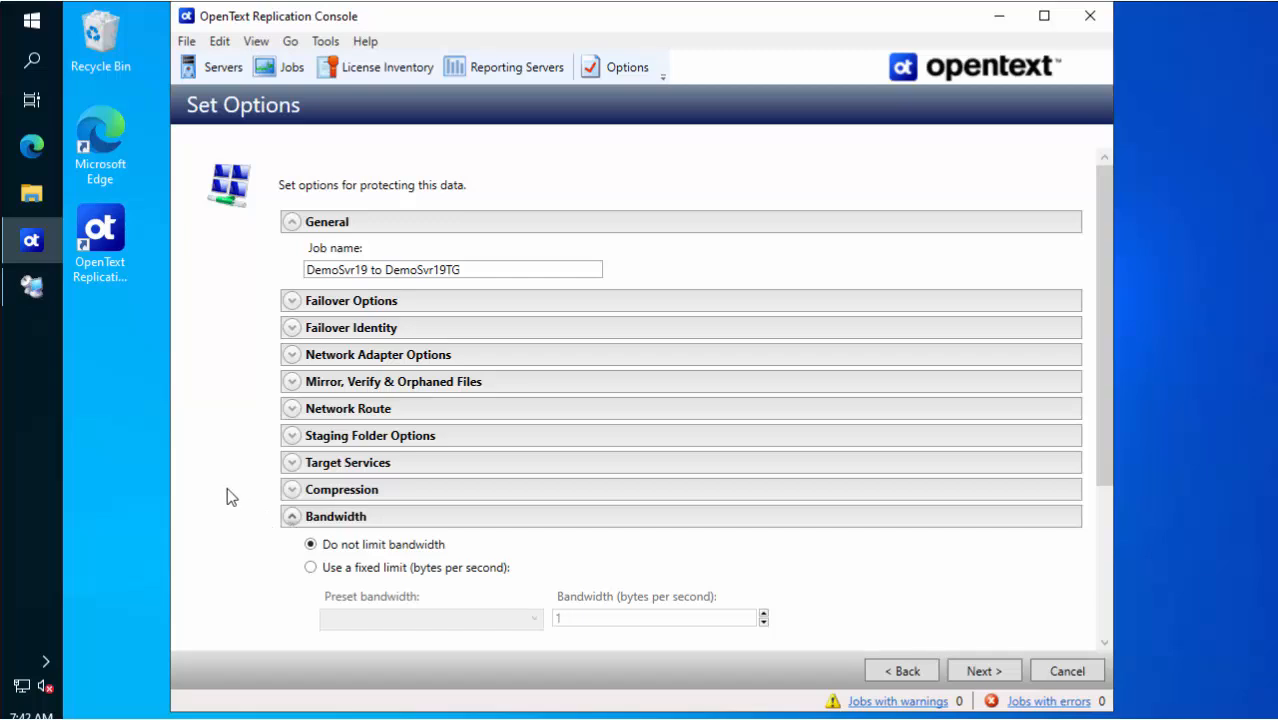
scroll(227, 487, down, 4)
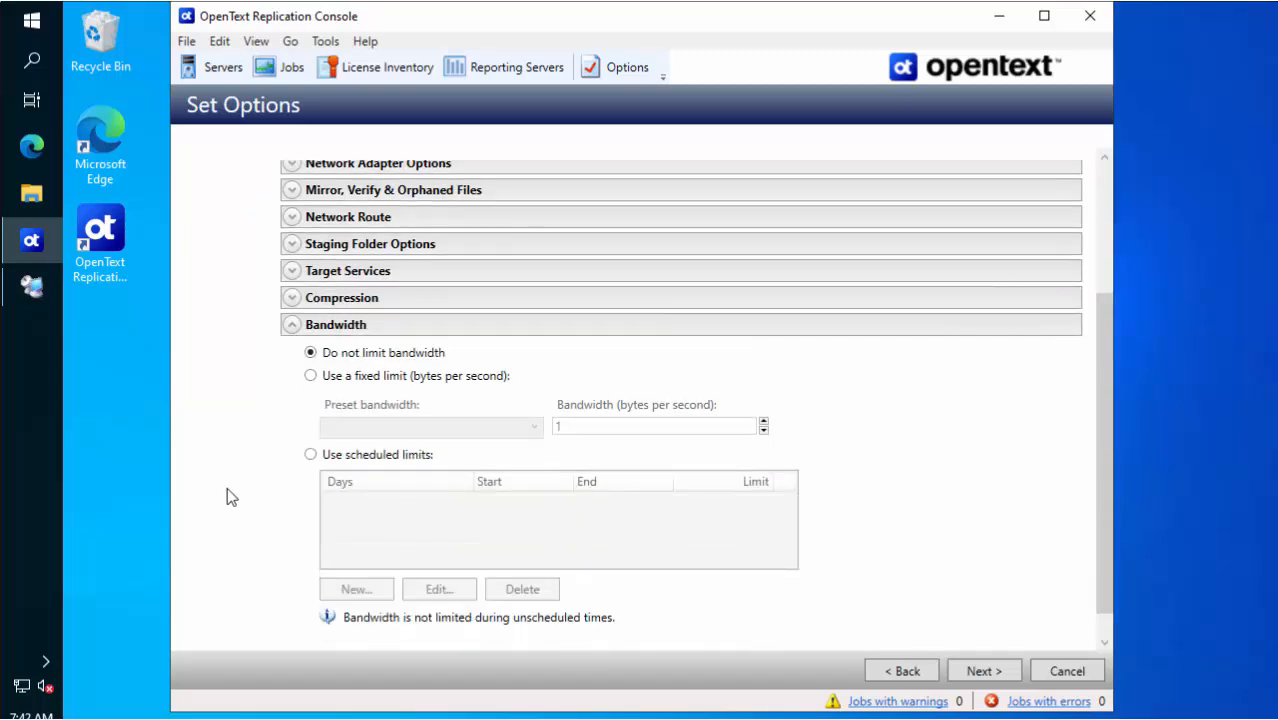
click(312, 377)
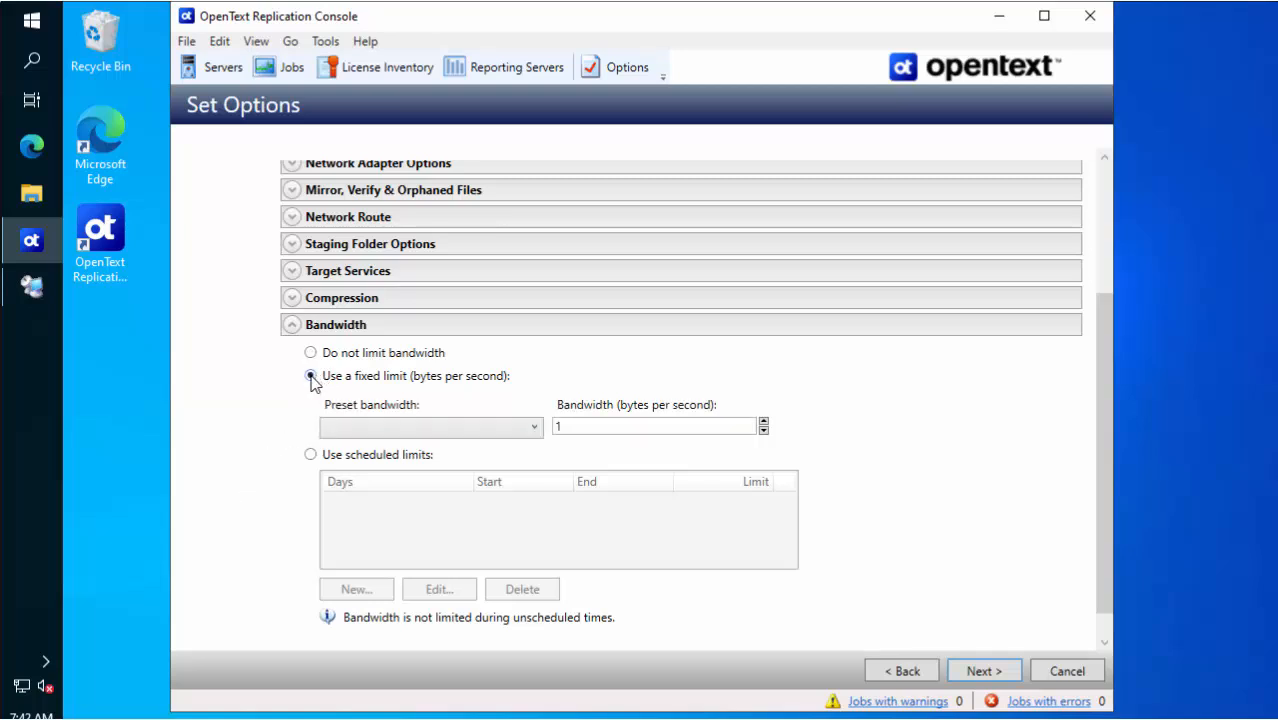
click(449, 436)
click(449, 430)
Select scheduled bandwidth limits and examine the day choices for a new entry without adding one
click(309, 456)
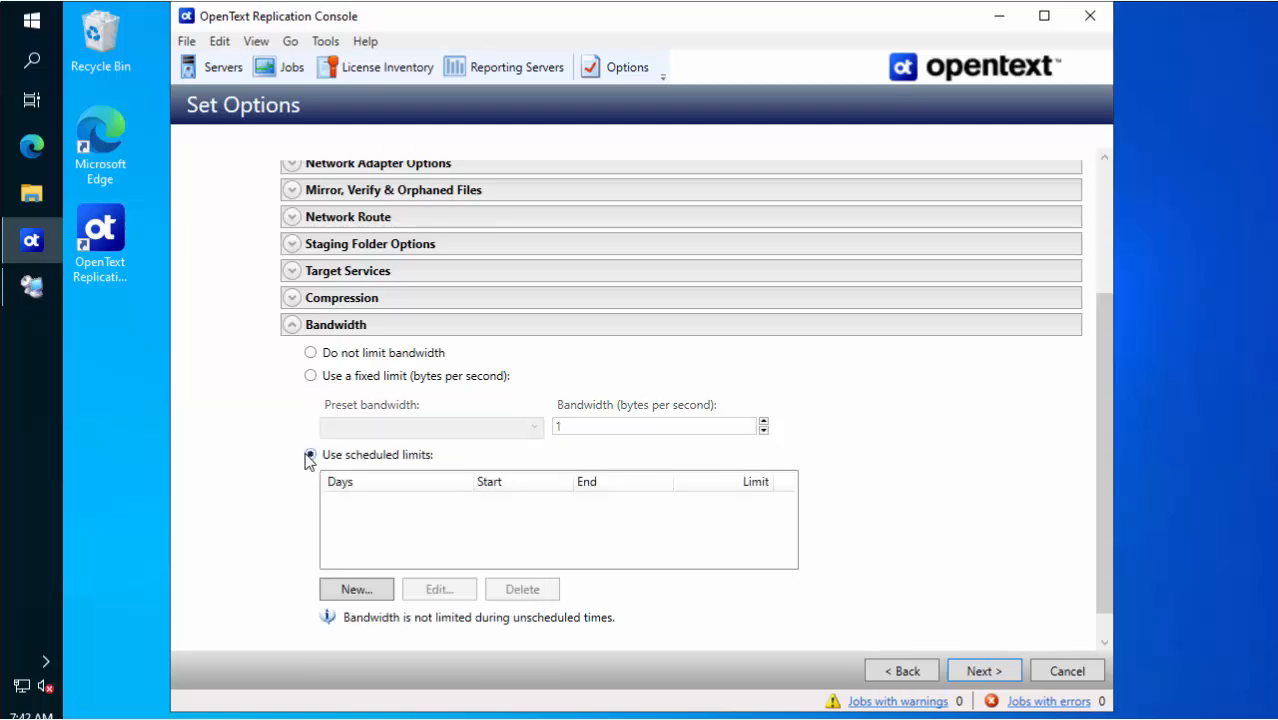
click(357, 589)
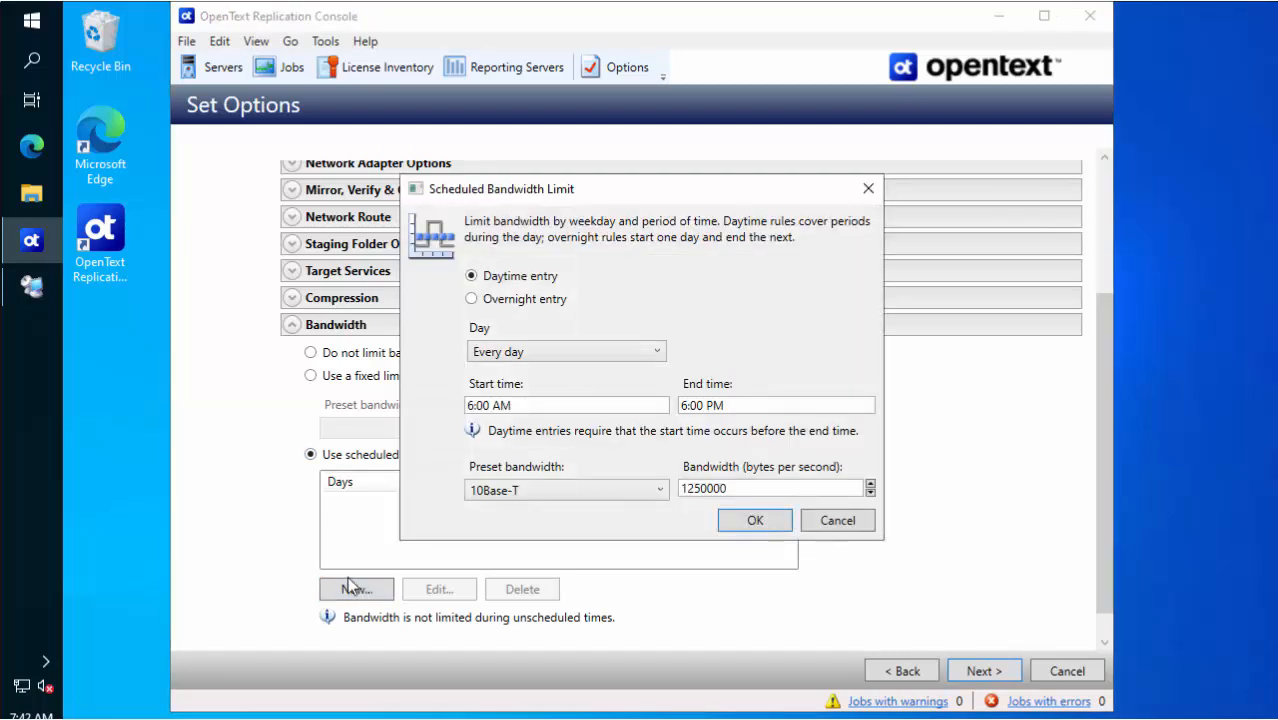
click(542, 352)
click(542, 353)
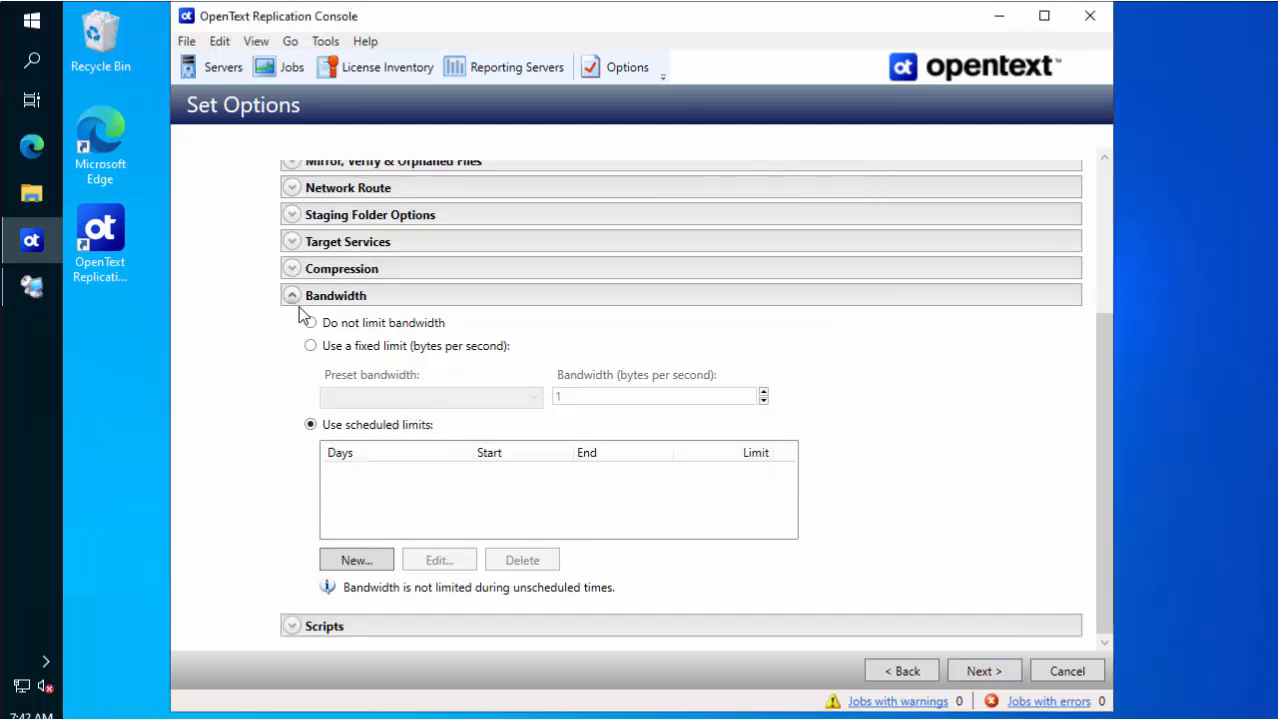
click(299, 306)
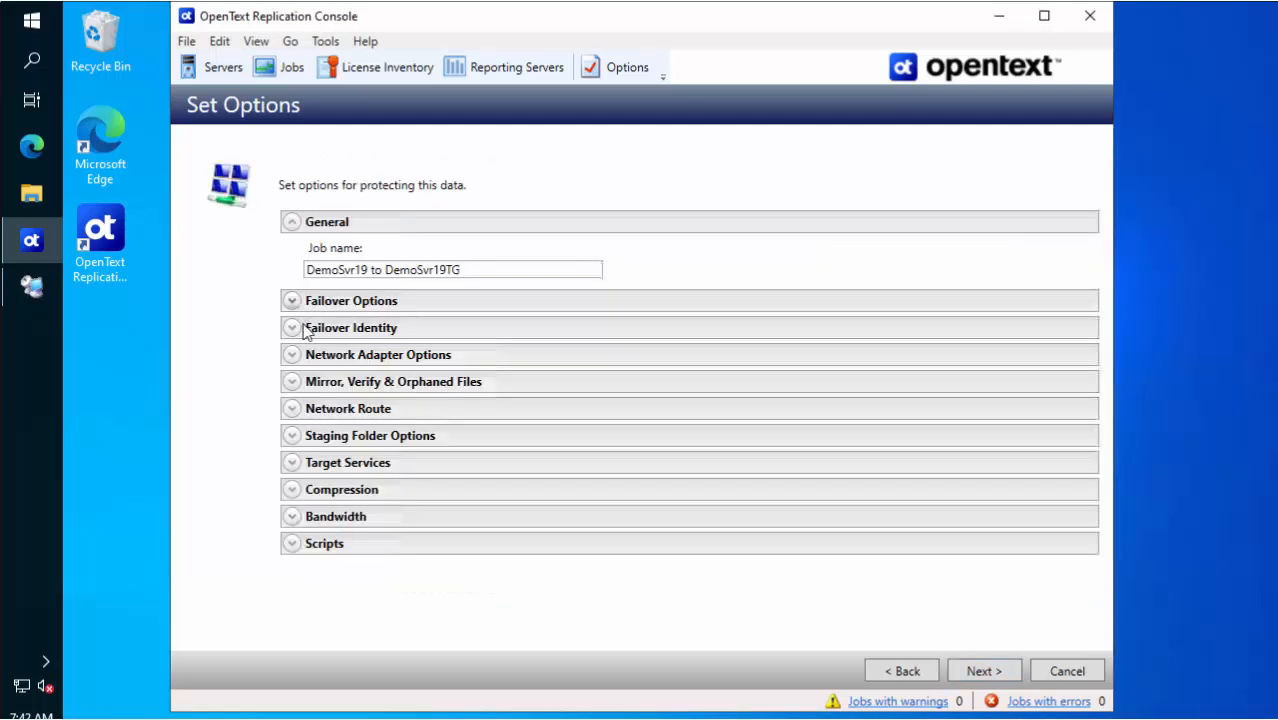
Examine the mirror start, complete and stop script options, leaving them empty, and proceed to the job summary
click(293, 546)
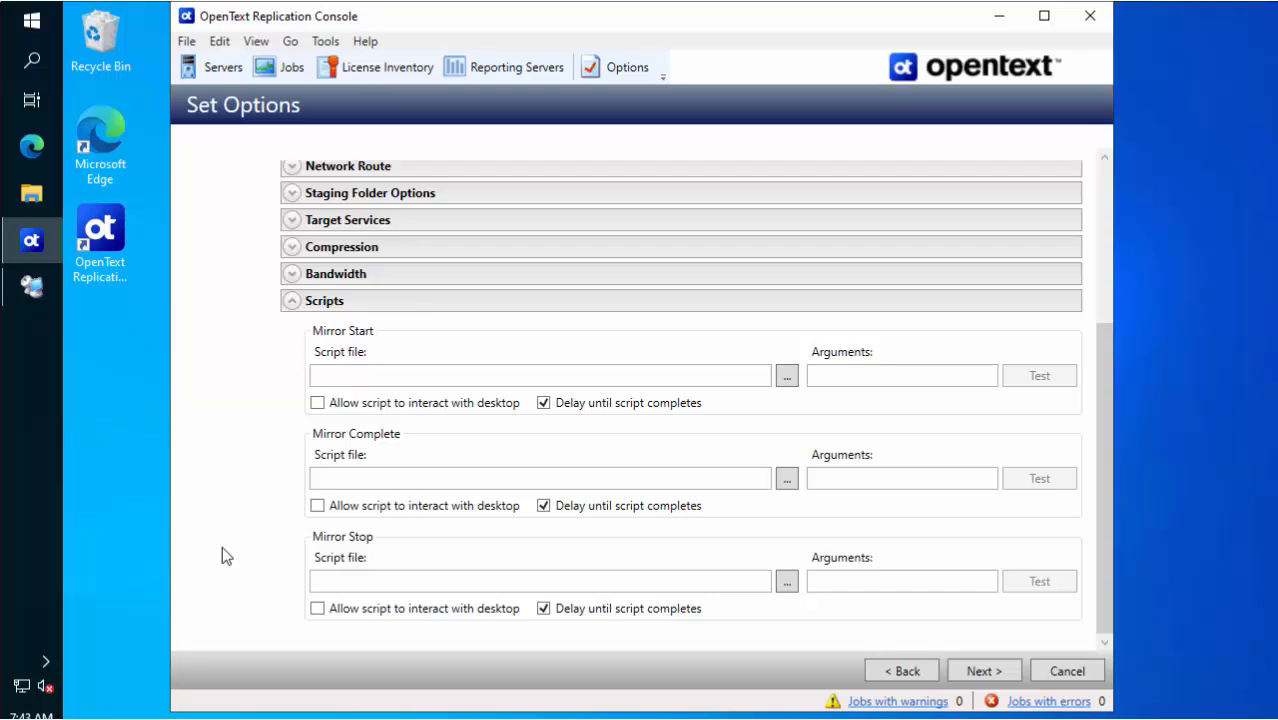
click(299, 305)
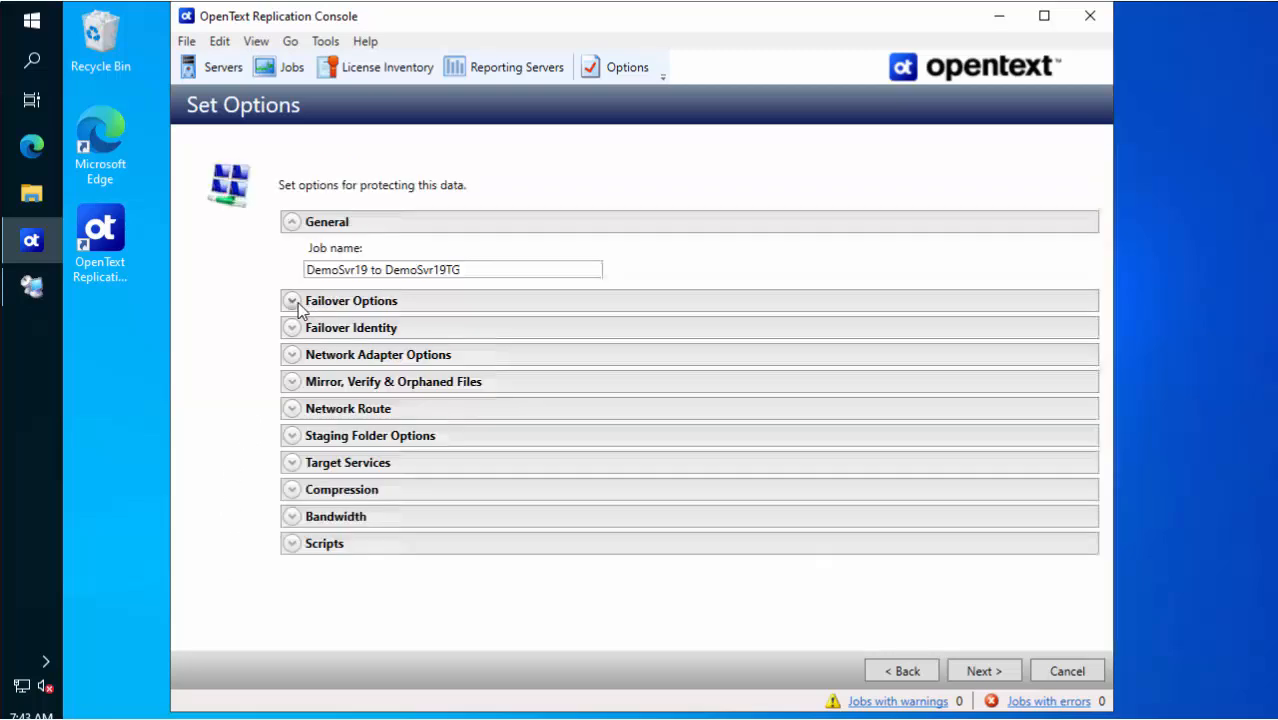
click(985, 672)
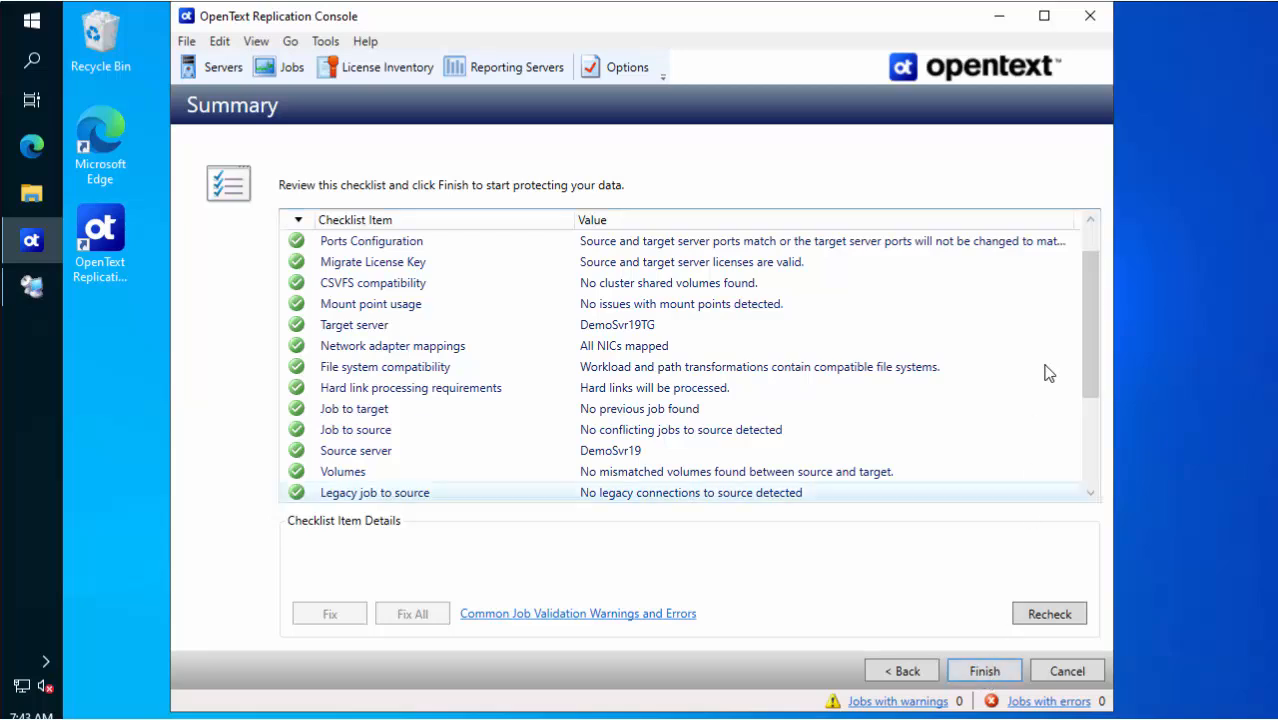
Review the validation checklist and the Protection : Processors details, and finish the wizard to start the migration job
drag(1095, 347, 1083, 442)
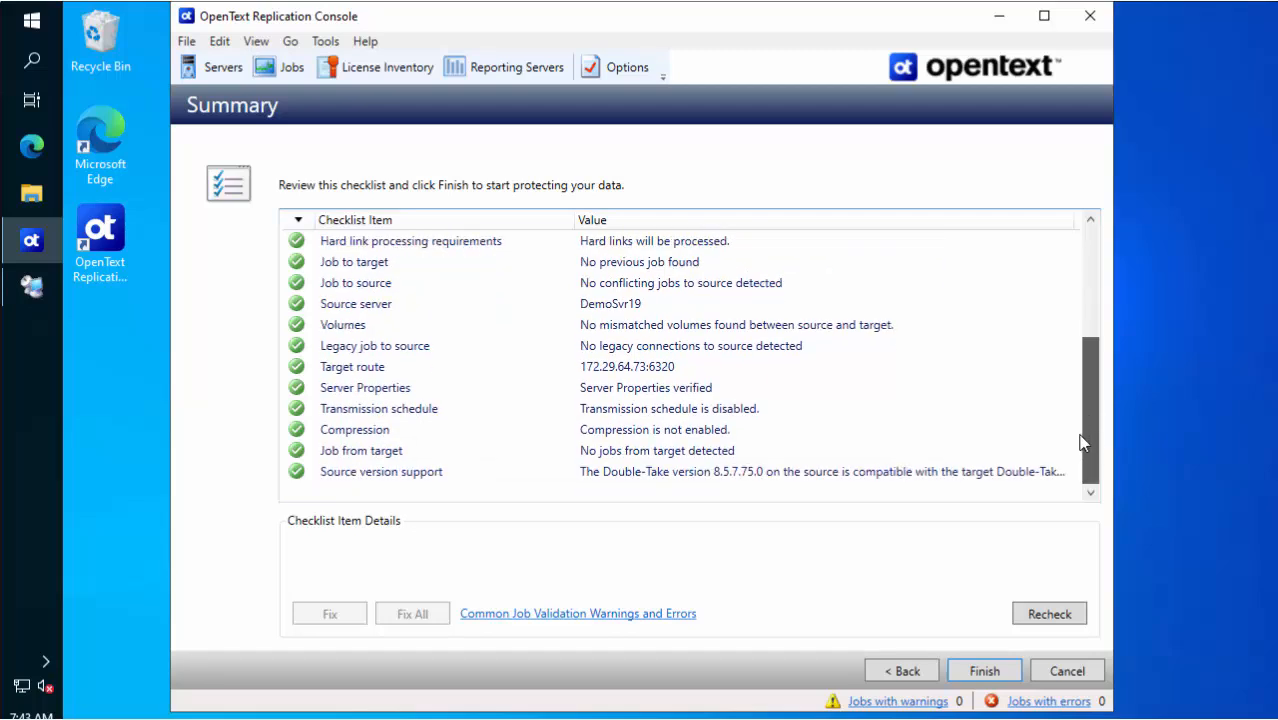
drag(1083, 442, 1093, 280)
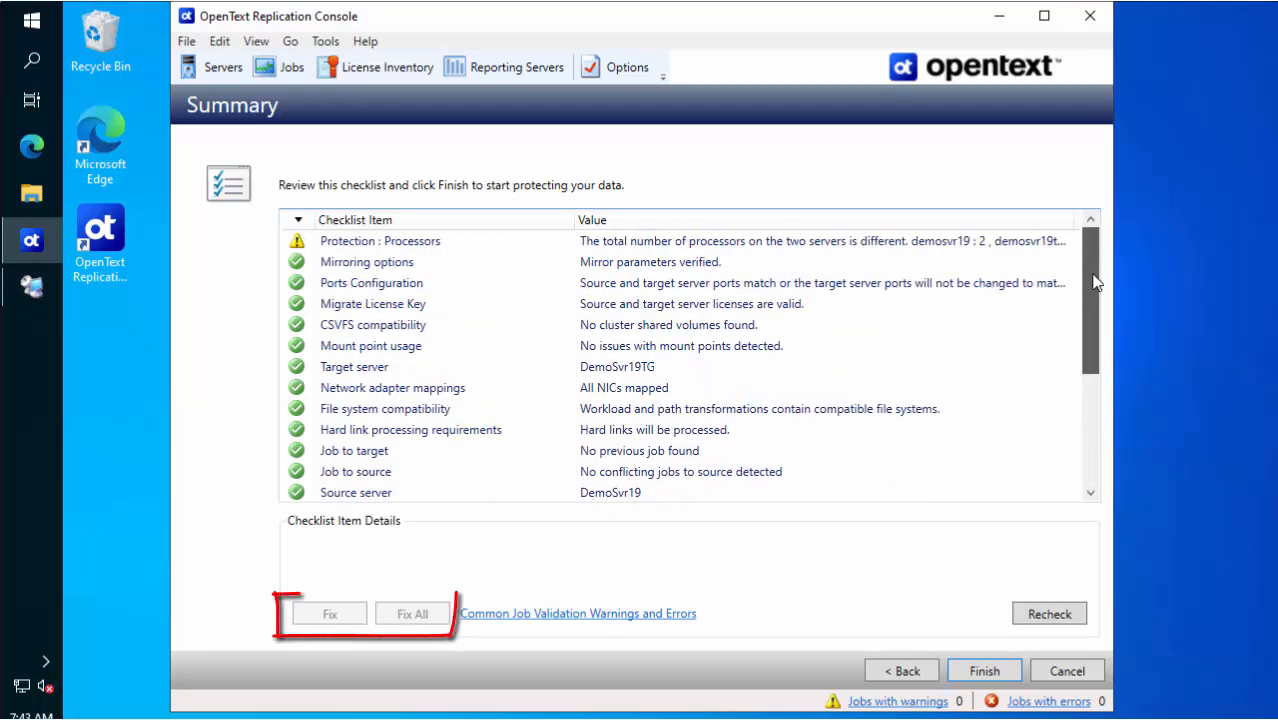
click(421, 249)
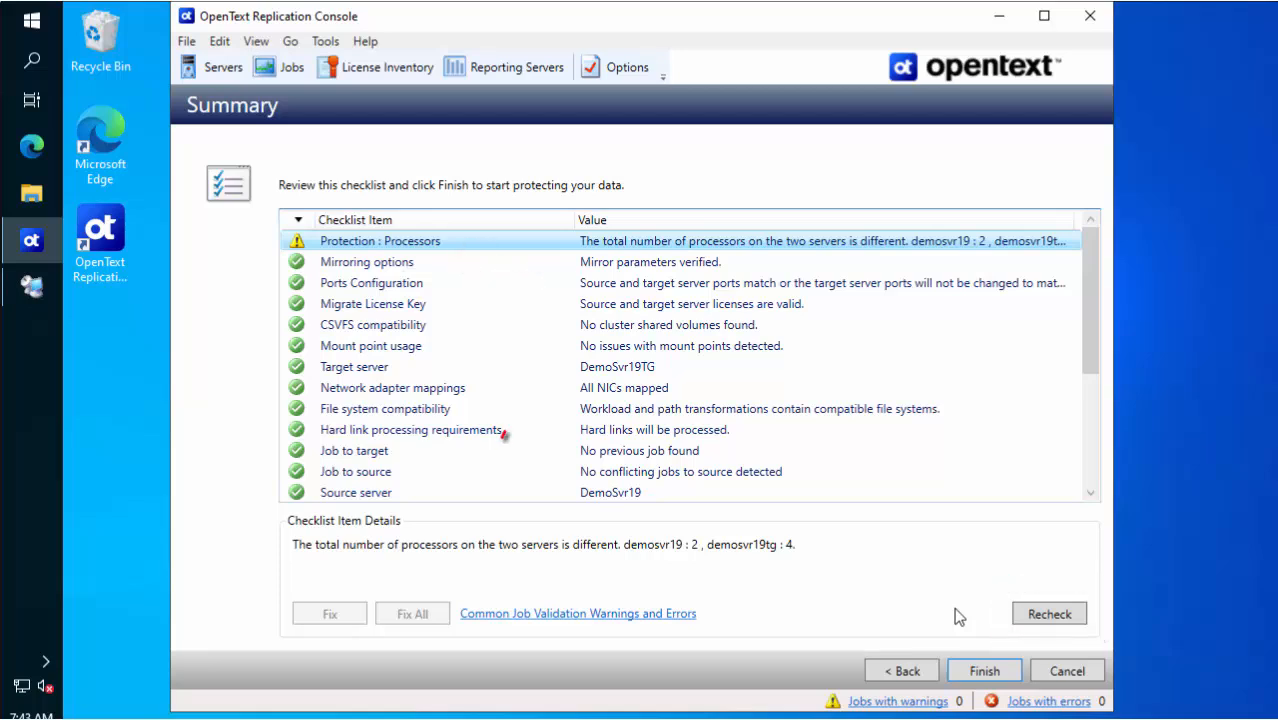
click(993, 681)
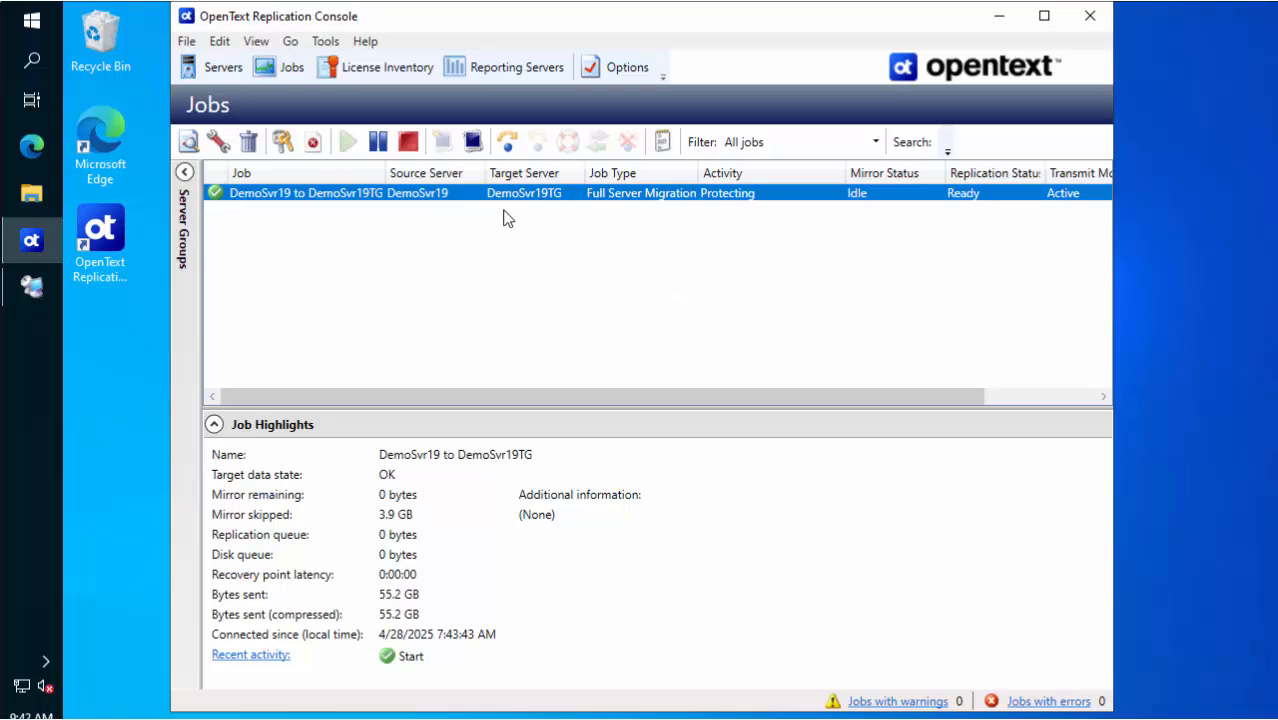
Cut over the DemoSvr19 to DemoSvr19TG job to live data, applying data in the target queues before failover or cutover
click(507, 142)
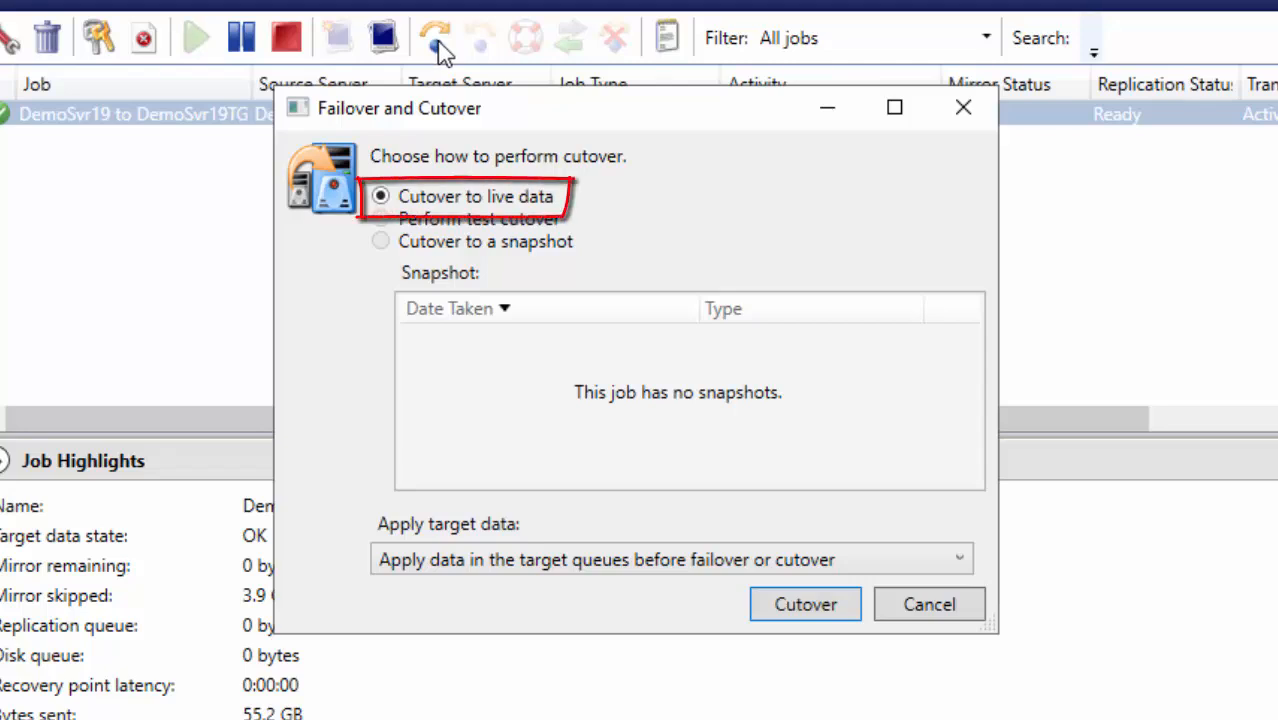
click(959, 562)
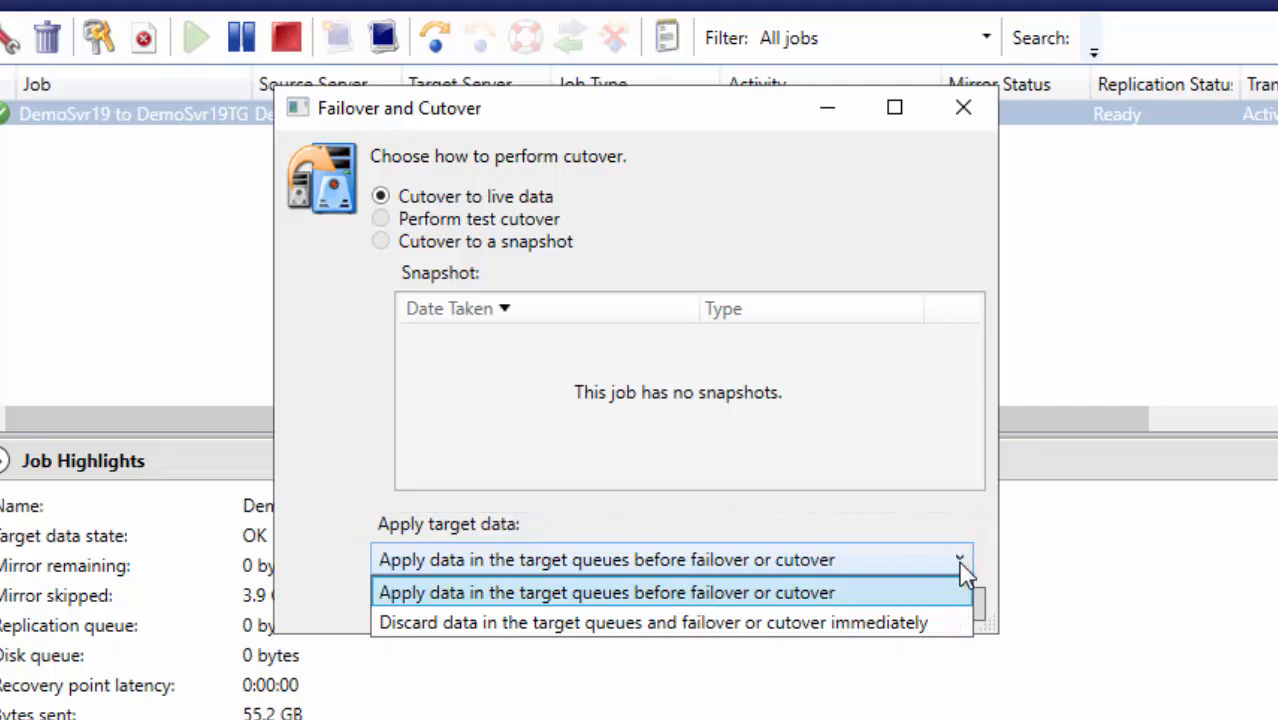
click(962, 572)
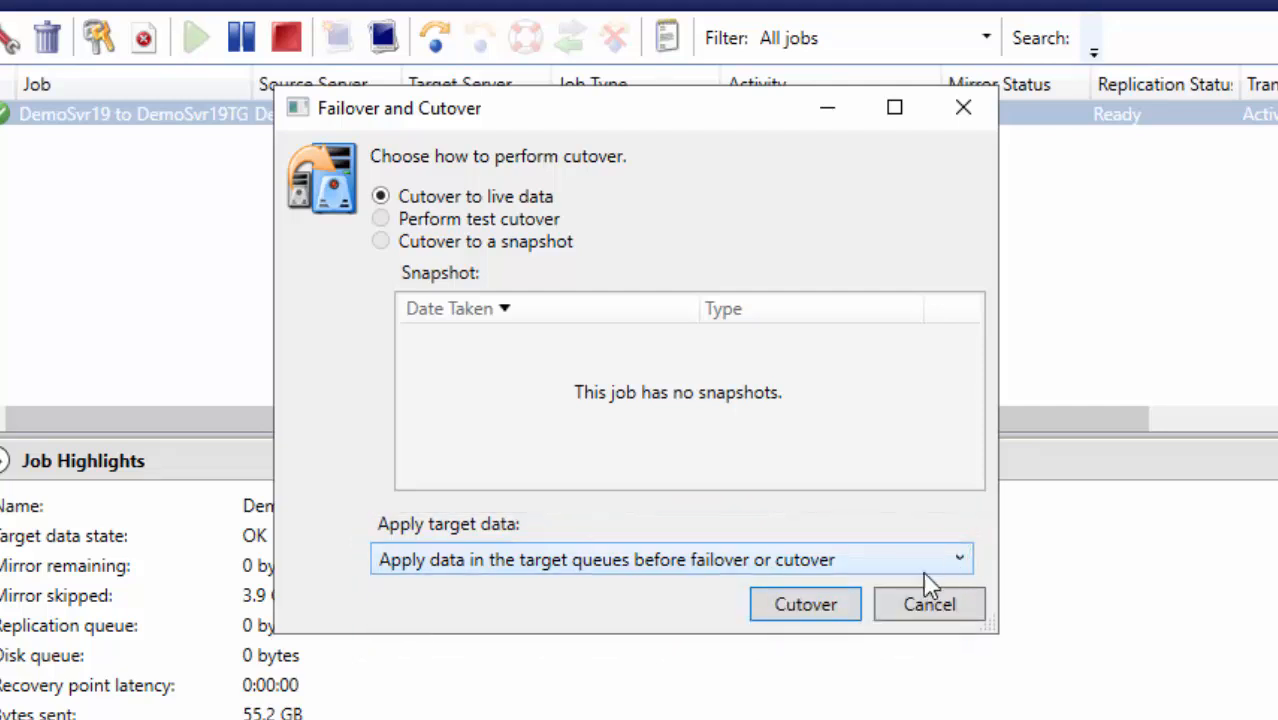
click(829, 605)
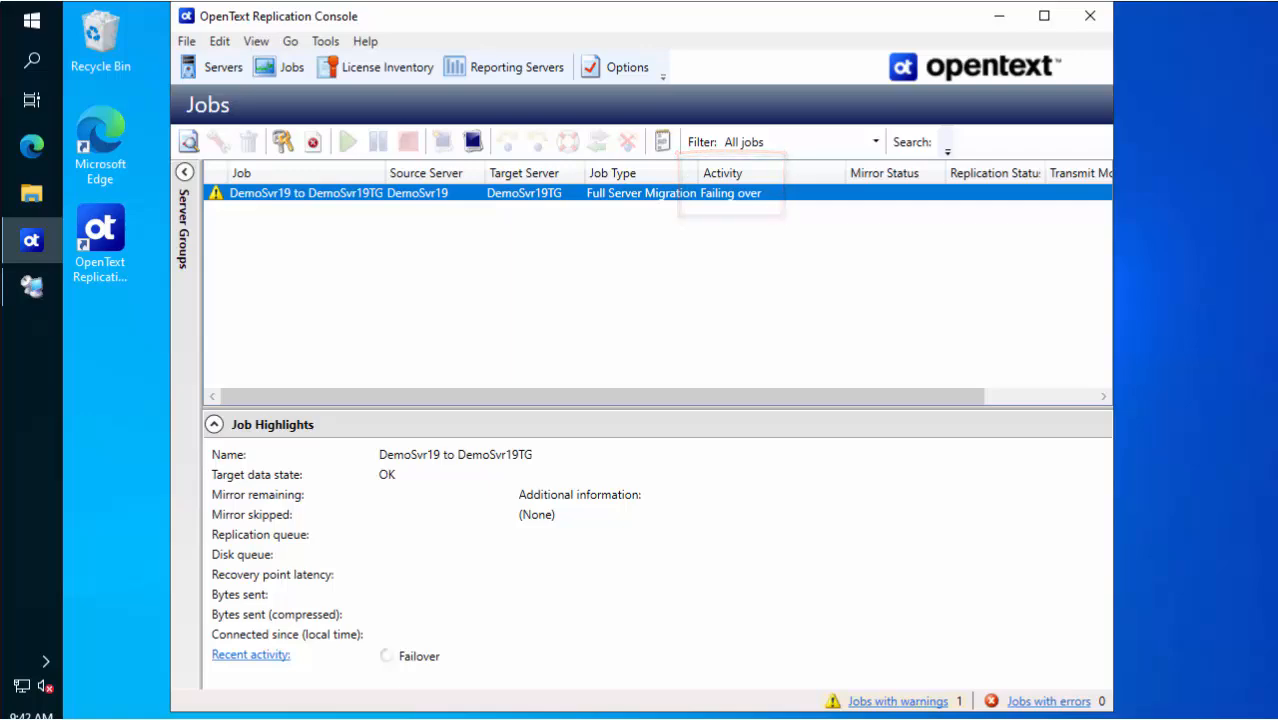
Switch to Remote Desktop Connection Manager to check the target, and run ping -t demosvr19 in the Command Prompt
click(32, 287)
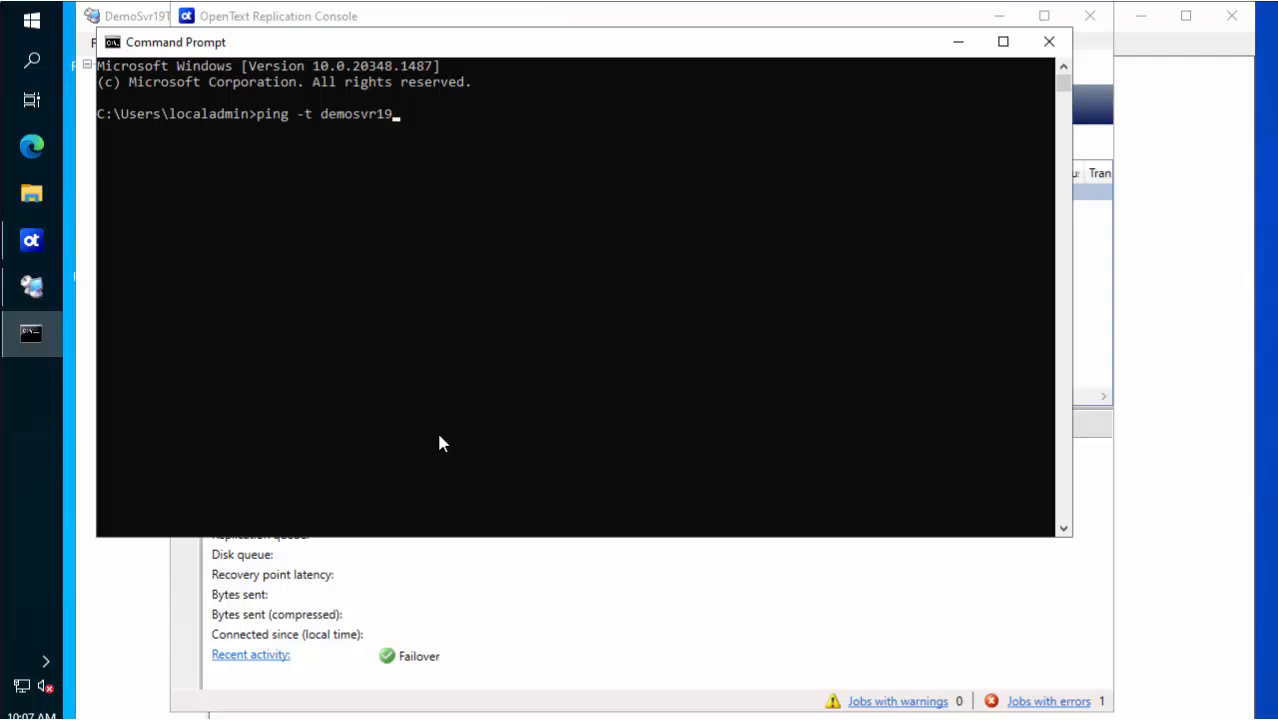
key(Return)
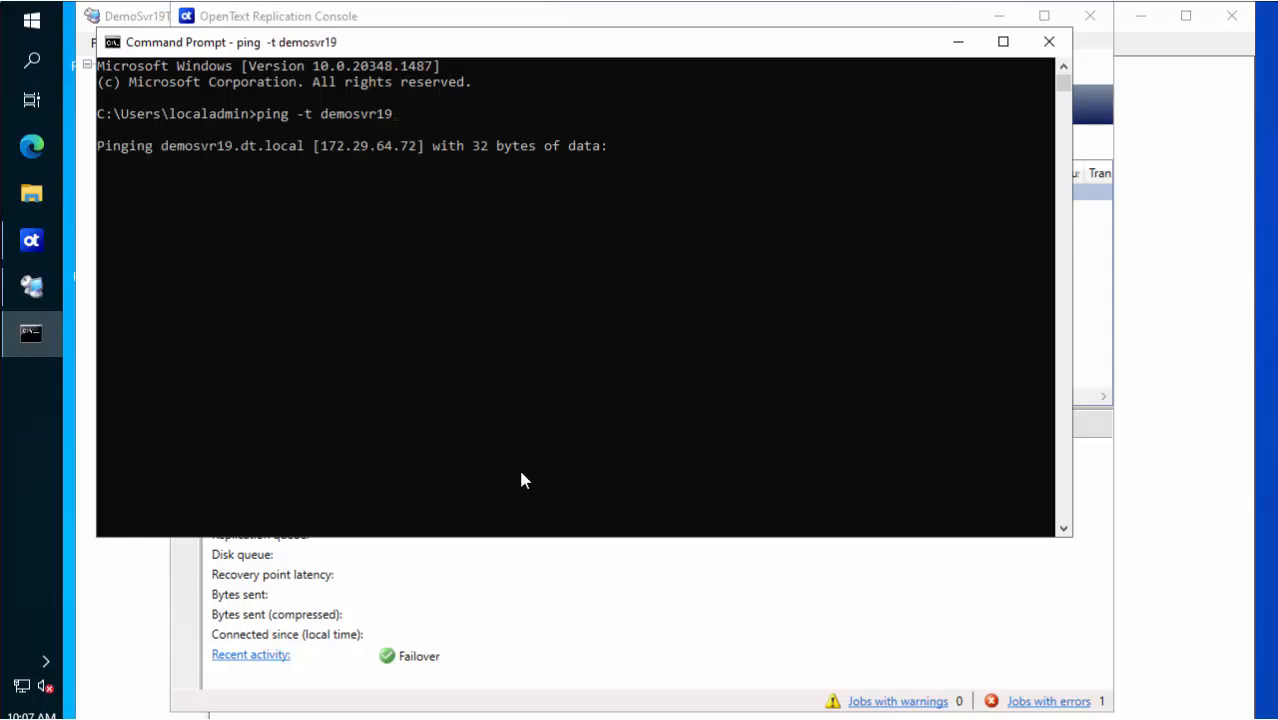
Connect to DemoSvr19 in Remote Desktop Connection Manager, accepting the untrusted certificate
click(966, 620)
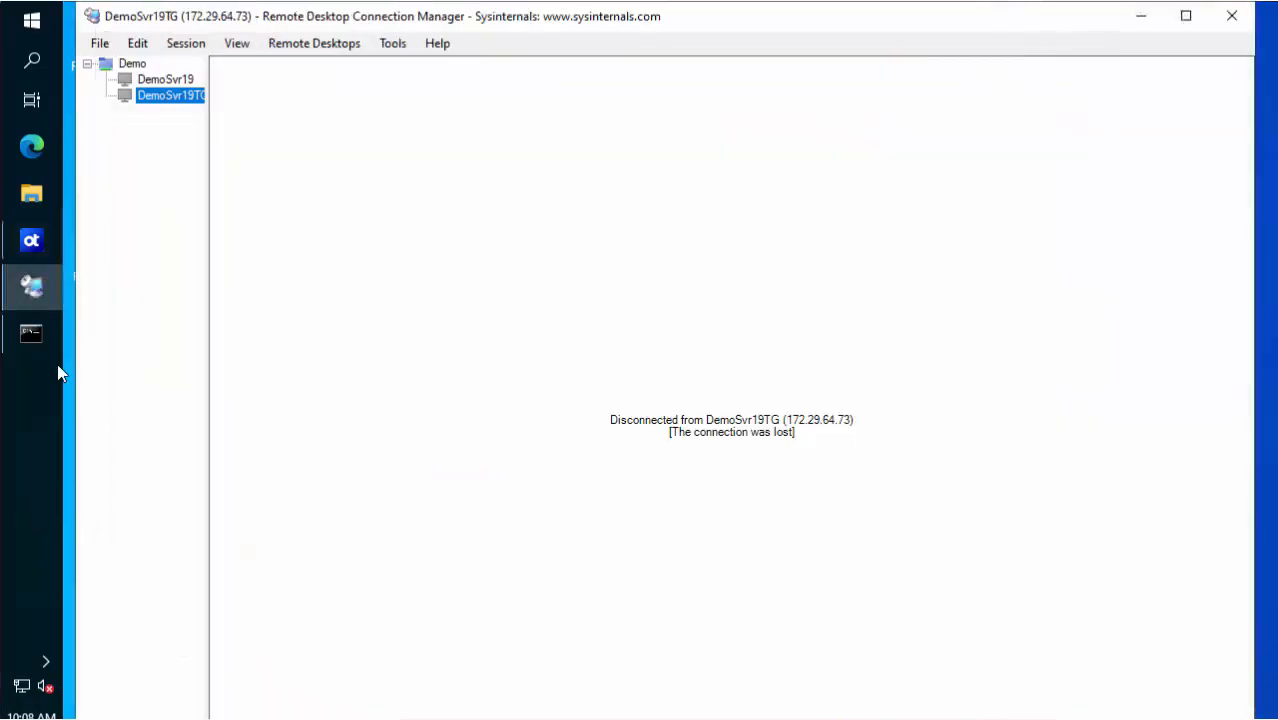
double_click(165, 79)
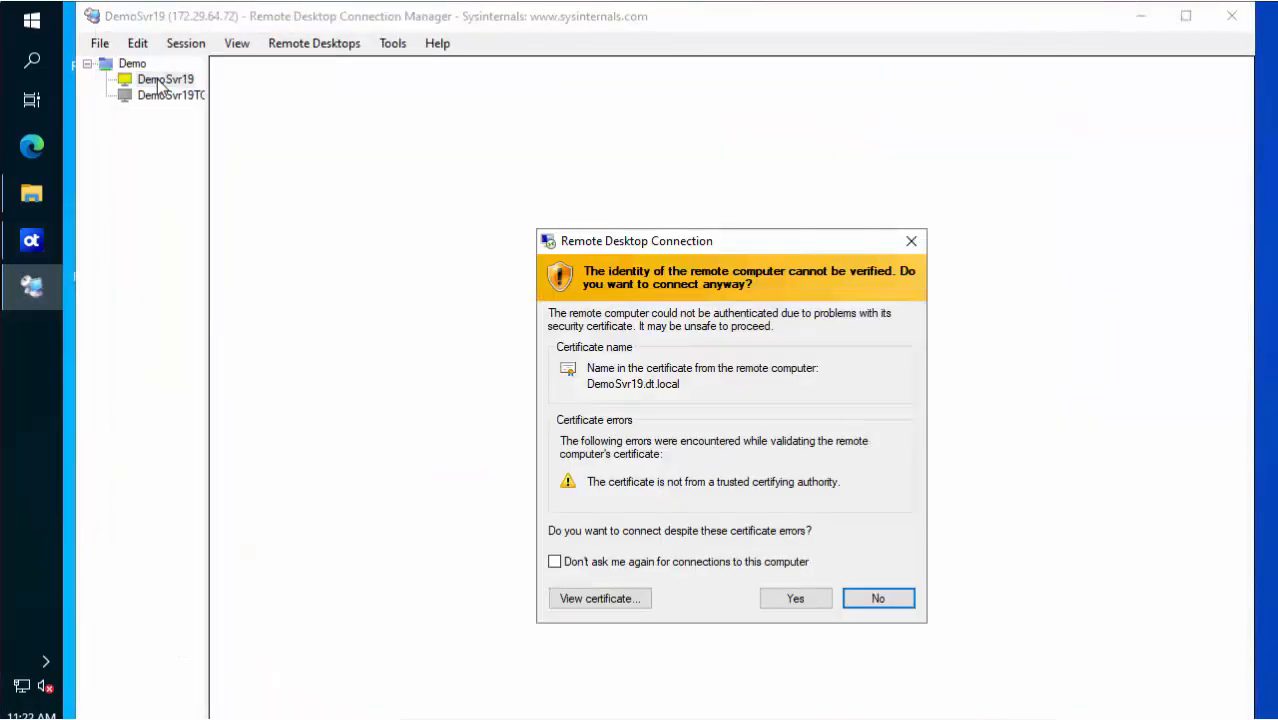
click(796, 598)
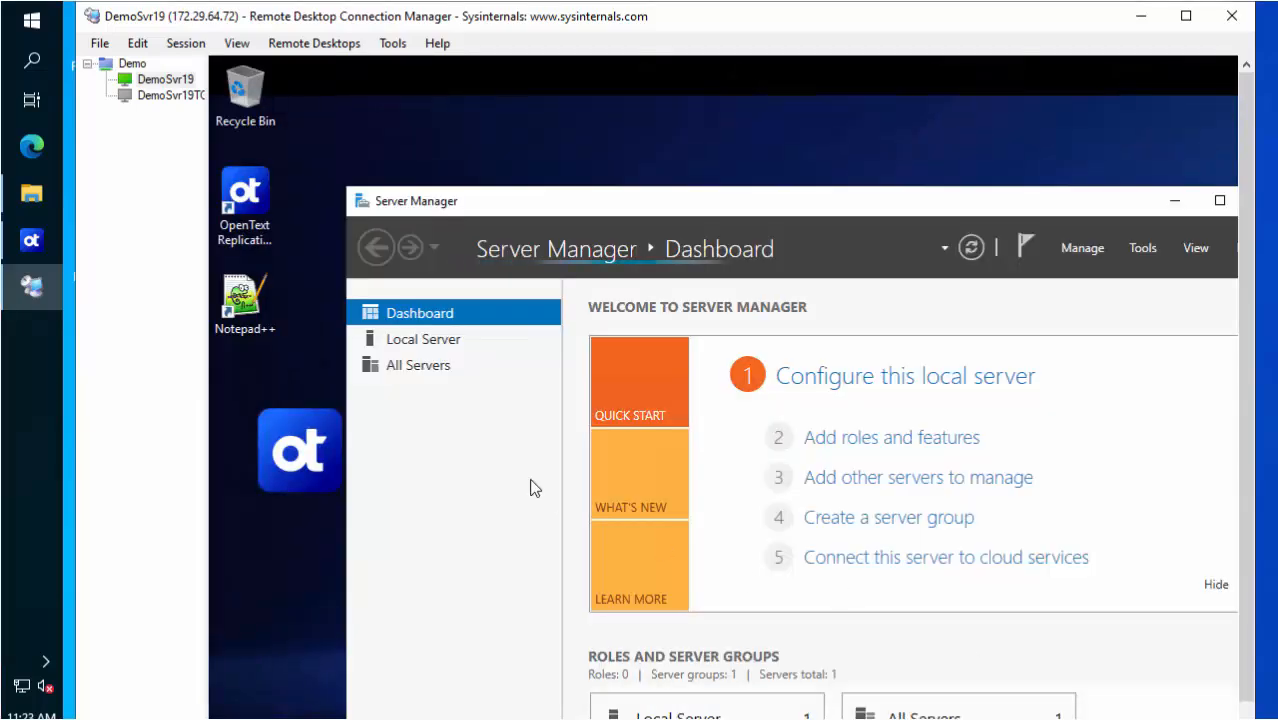
Check DemoSvr19's local server properties and its file shares in Server Manager
click(427, 343)
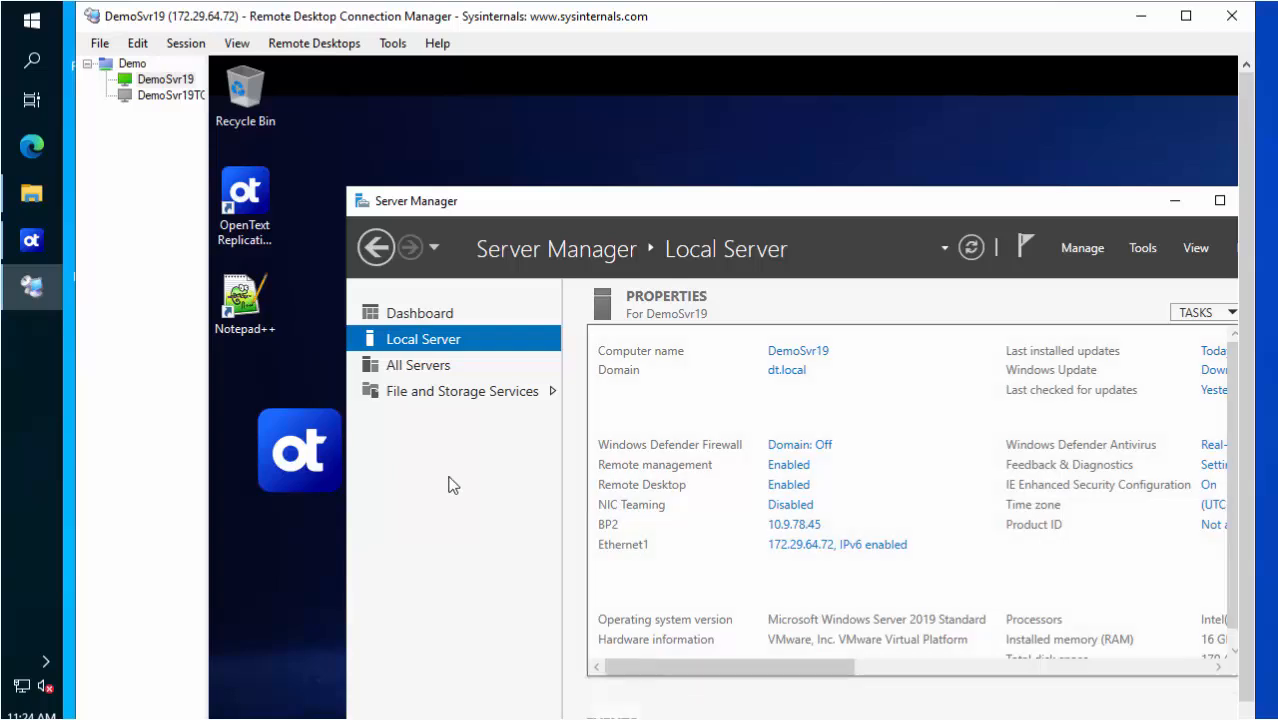
click(399, 395)
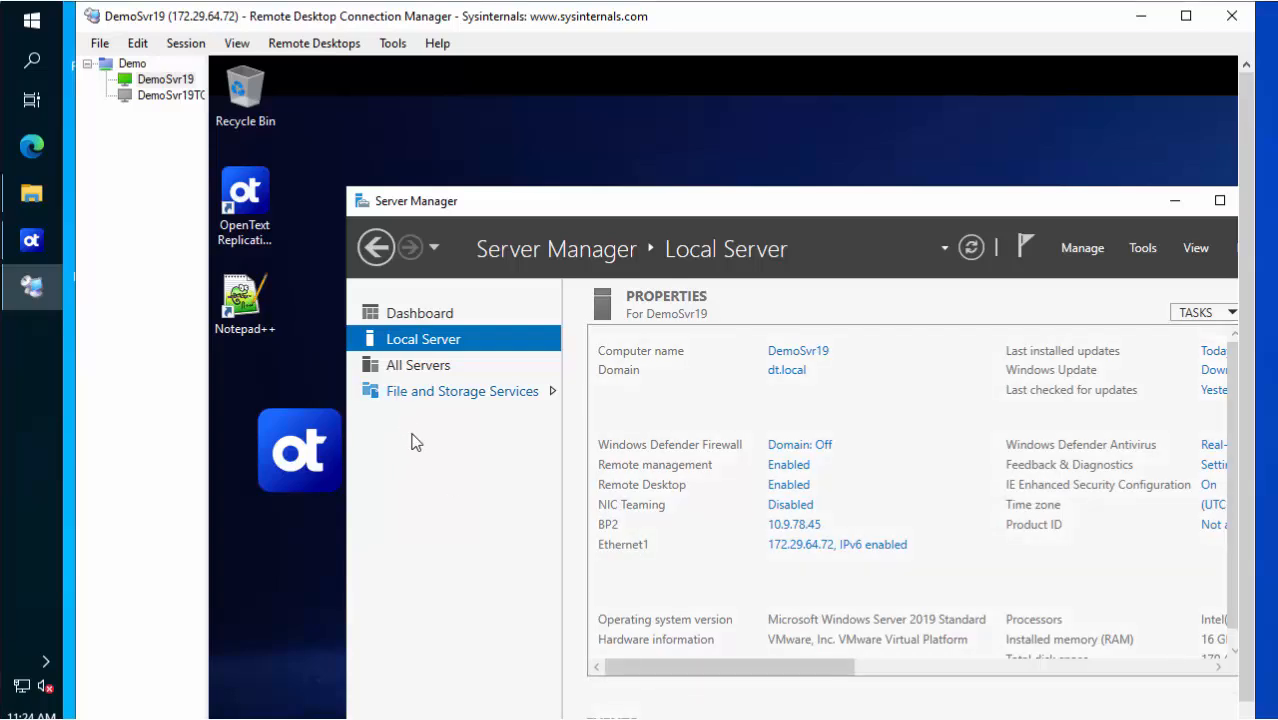
click(459, 425)
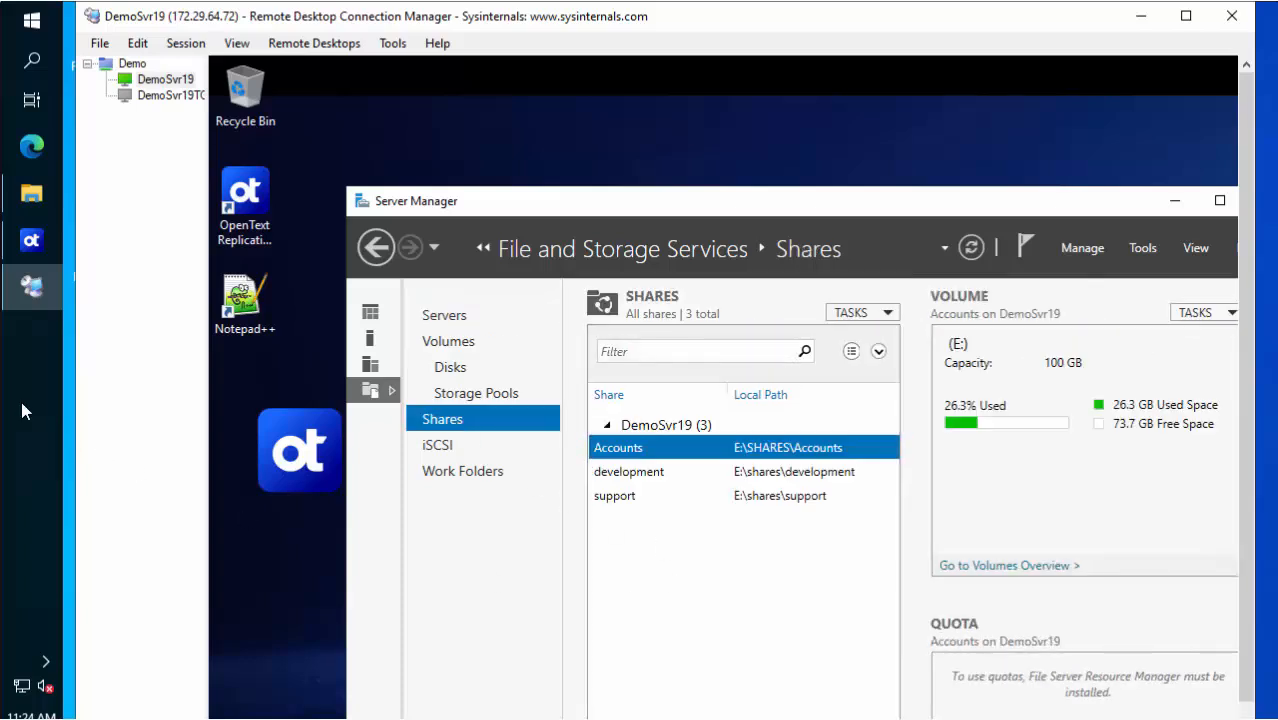
Switch to File Explorer and create a folder named "cutover completed" in the mapped development share on demosvr19 (Z:)
click(27, 198)
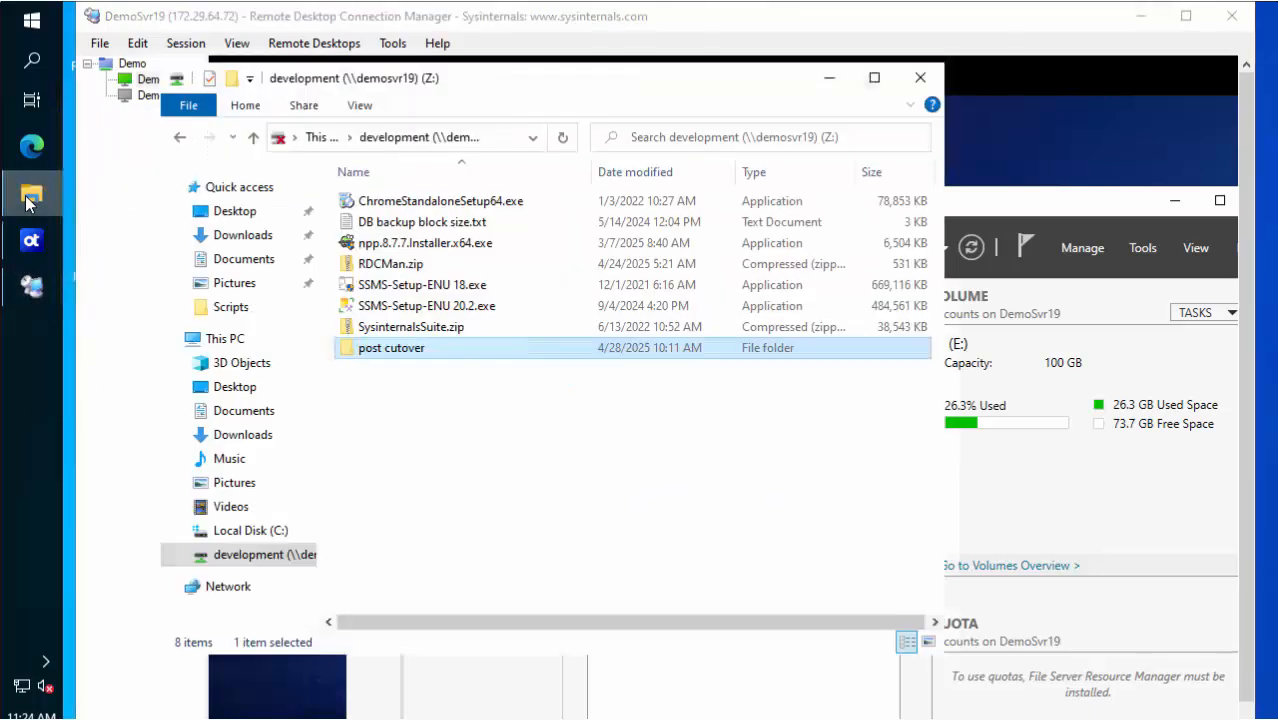
double_click(244, 557)
right_click(401, 388)
mouse_move(459, 601)
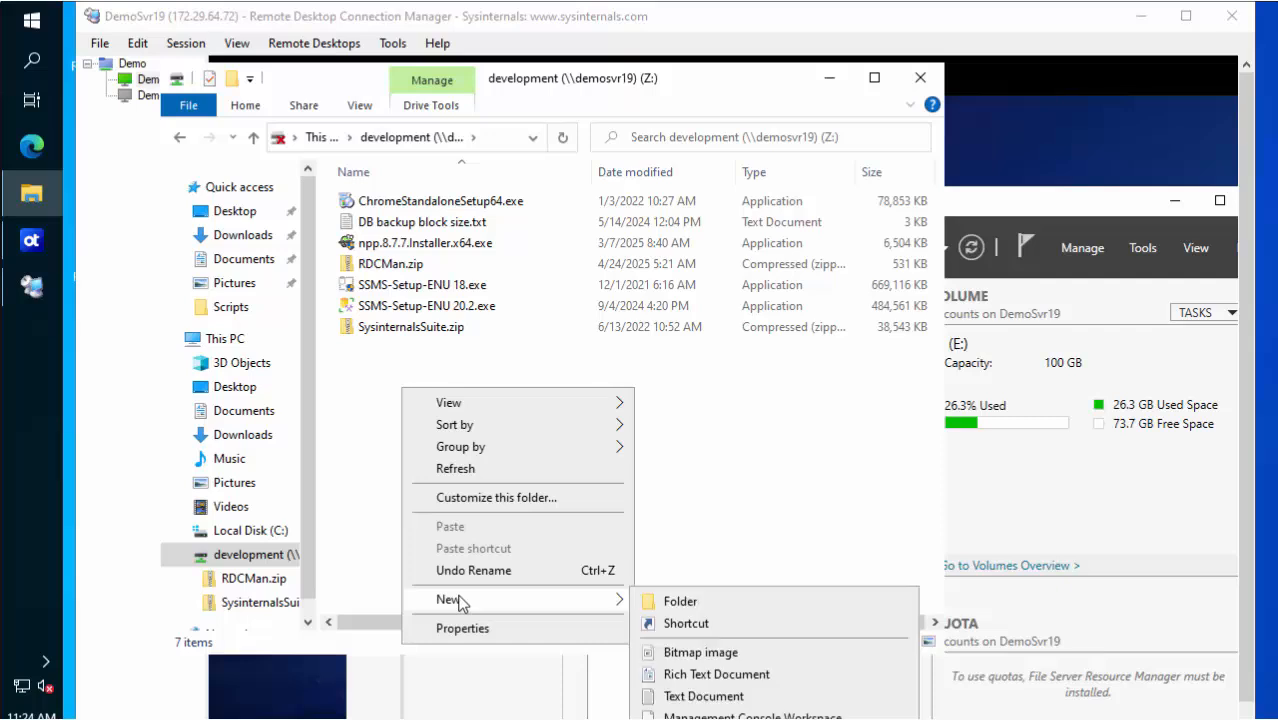
click(665, 603)
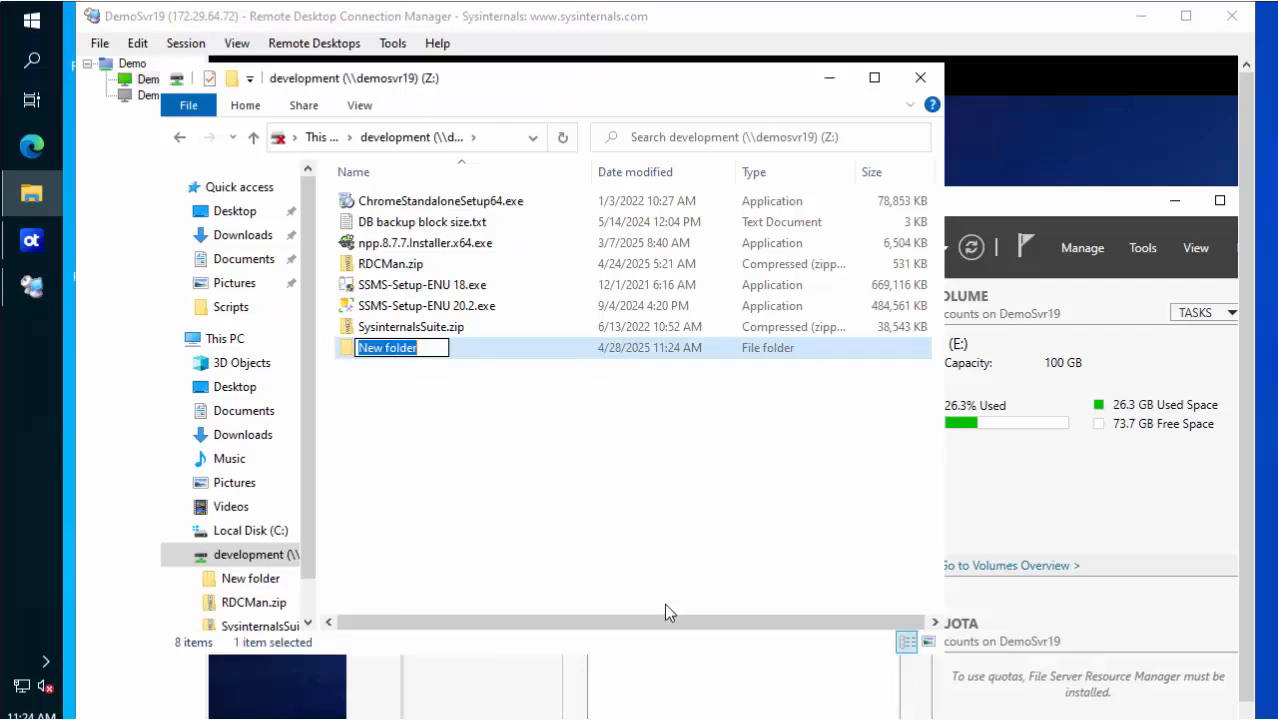
text(cut)
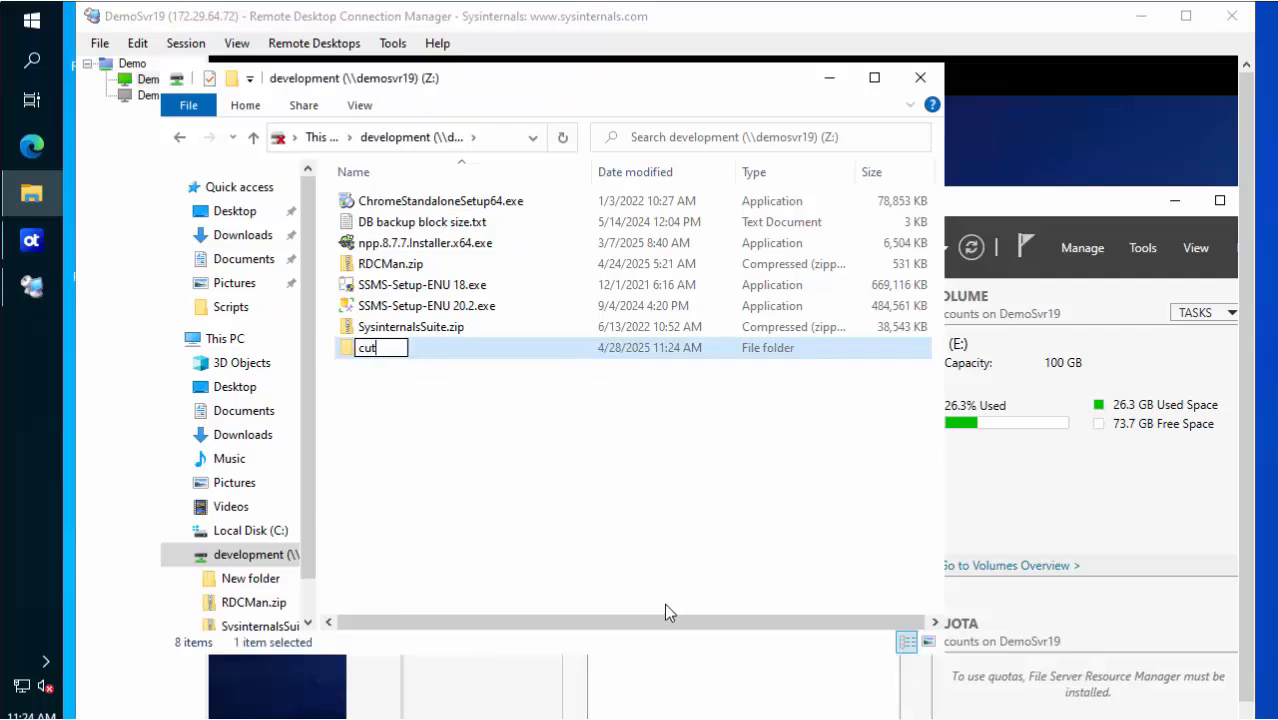
text(over co)
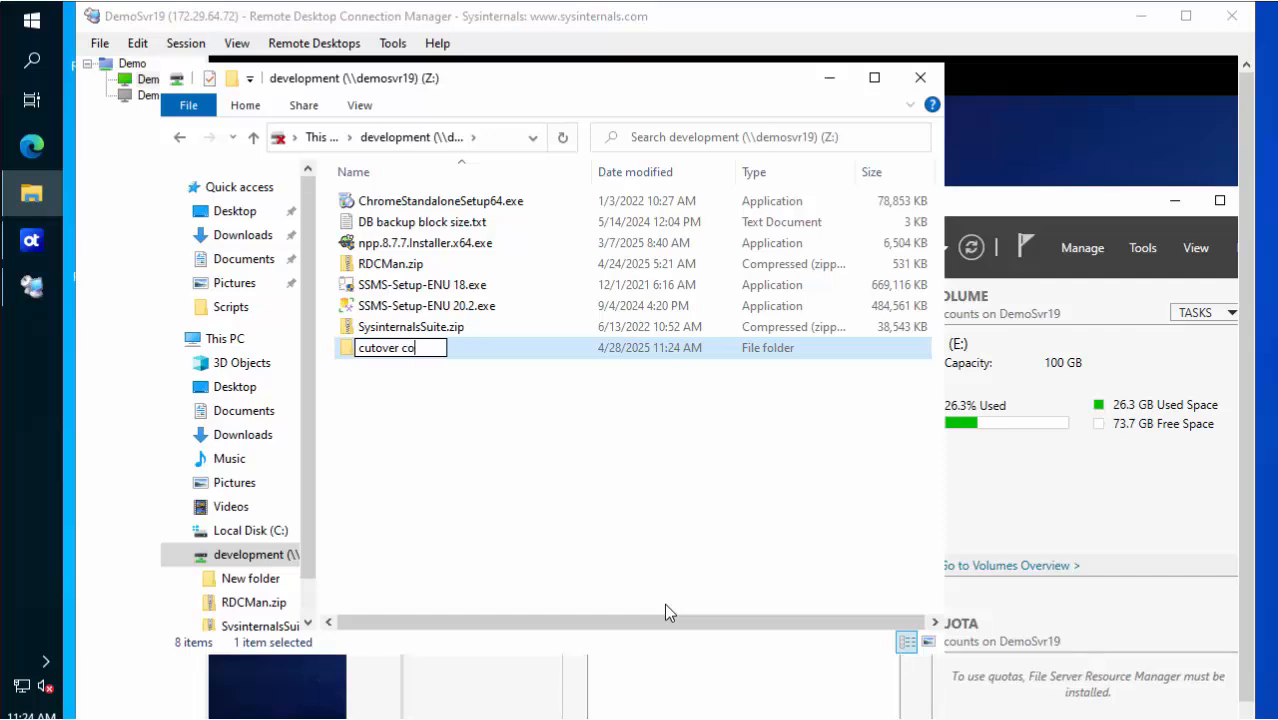
text(mpleted)
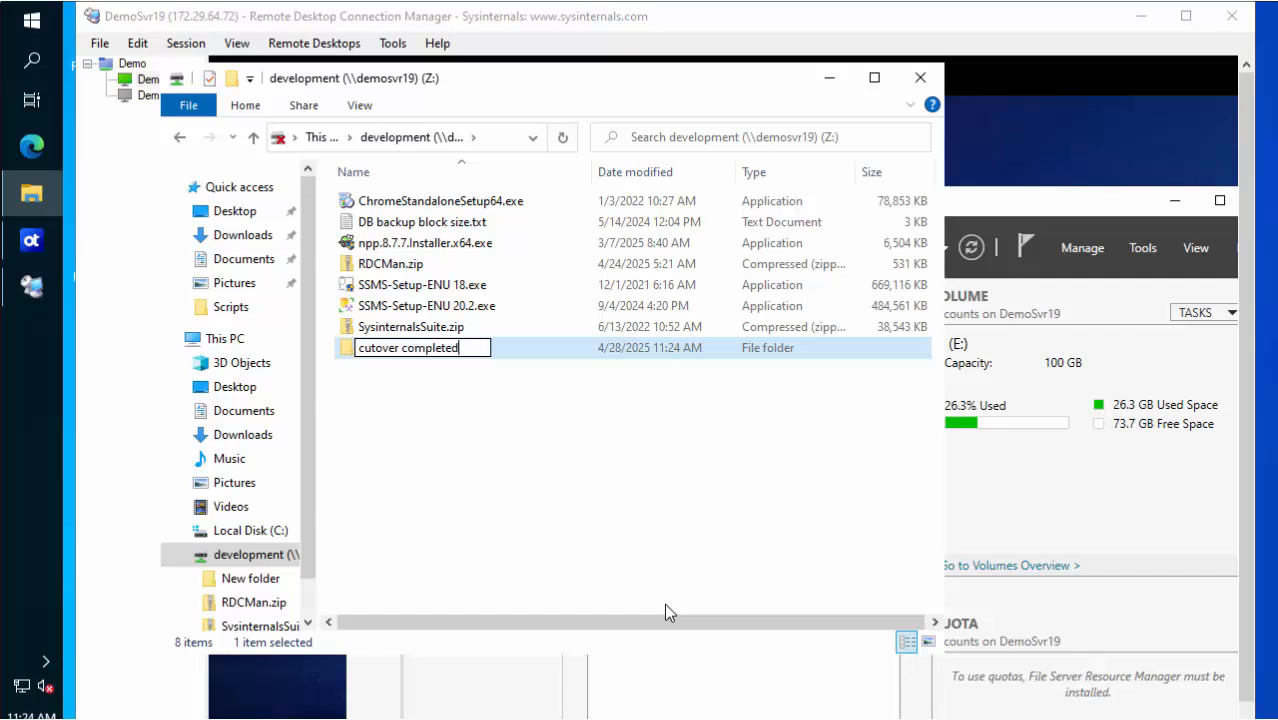
key(Return)
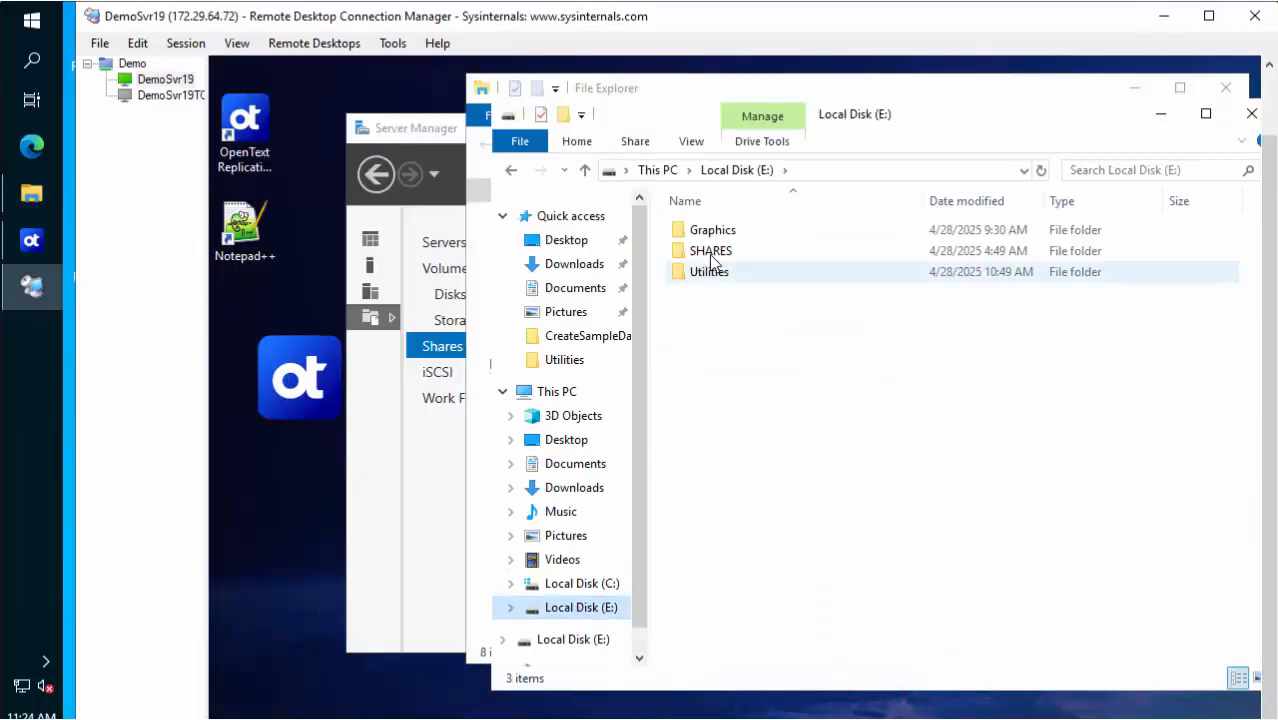
On DemoSvr19 in the remote session, check E:\SHARES\Development for the "cutover completed" folder
double_click(712, 252)
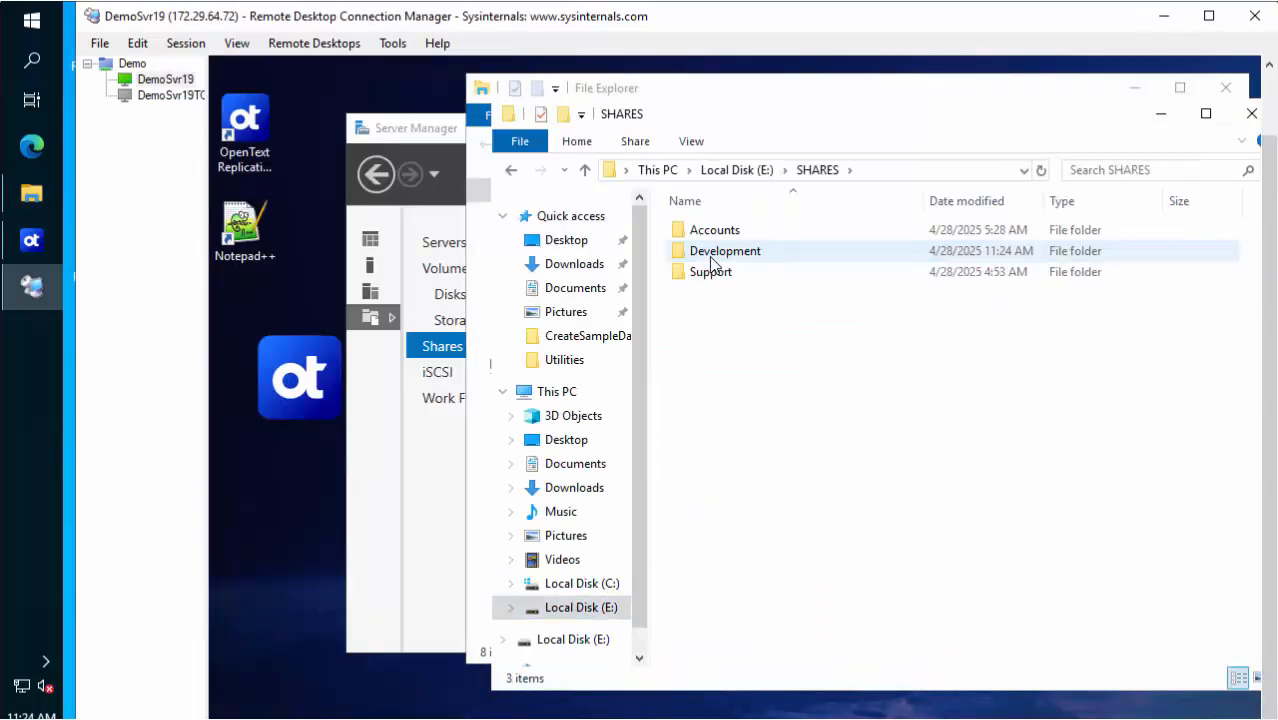
double_click(712, 252)
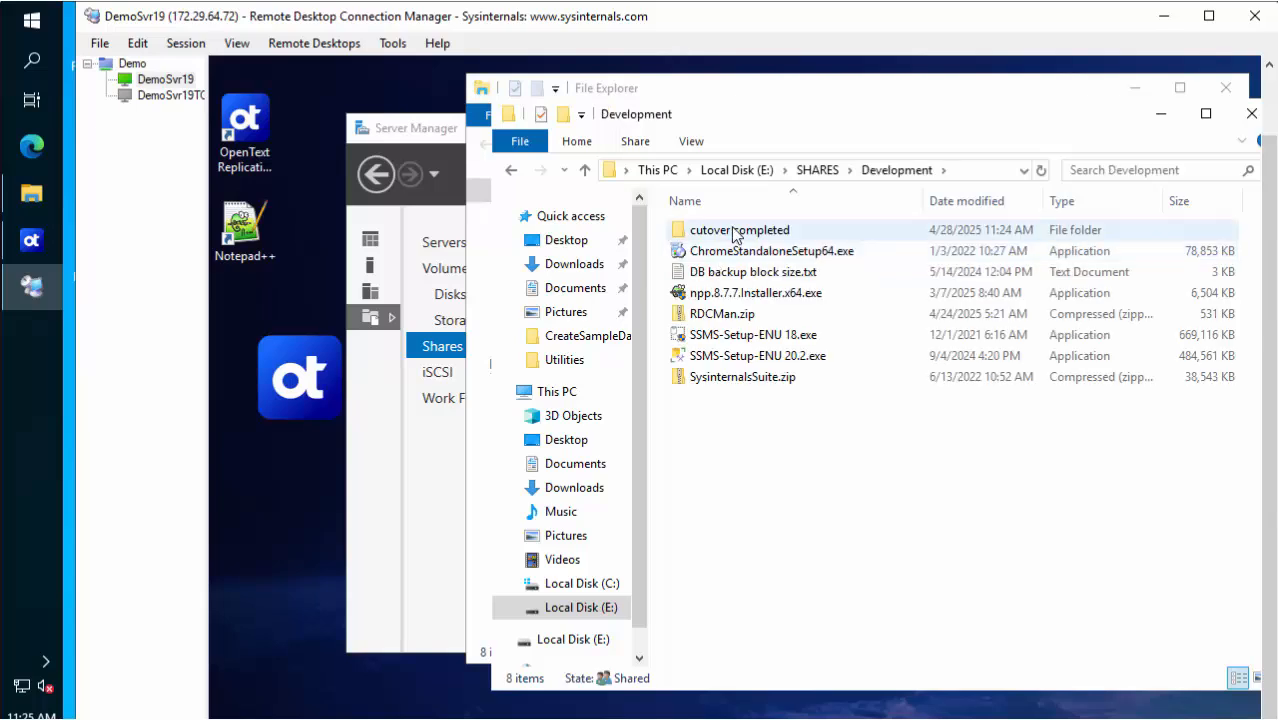
click(737, 234)
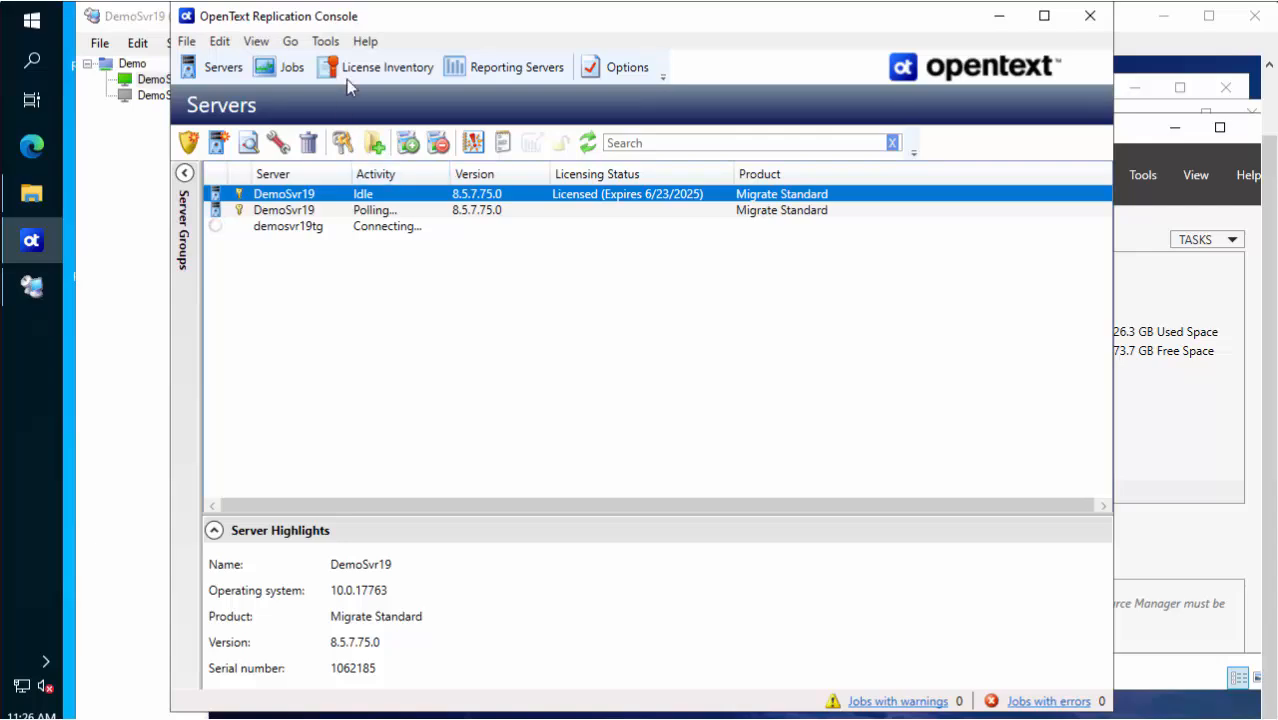
Delete the DemoSvr19 to DemoSvr19TG full server migration job in OpenText Replication Console
click(292, 70)
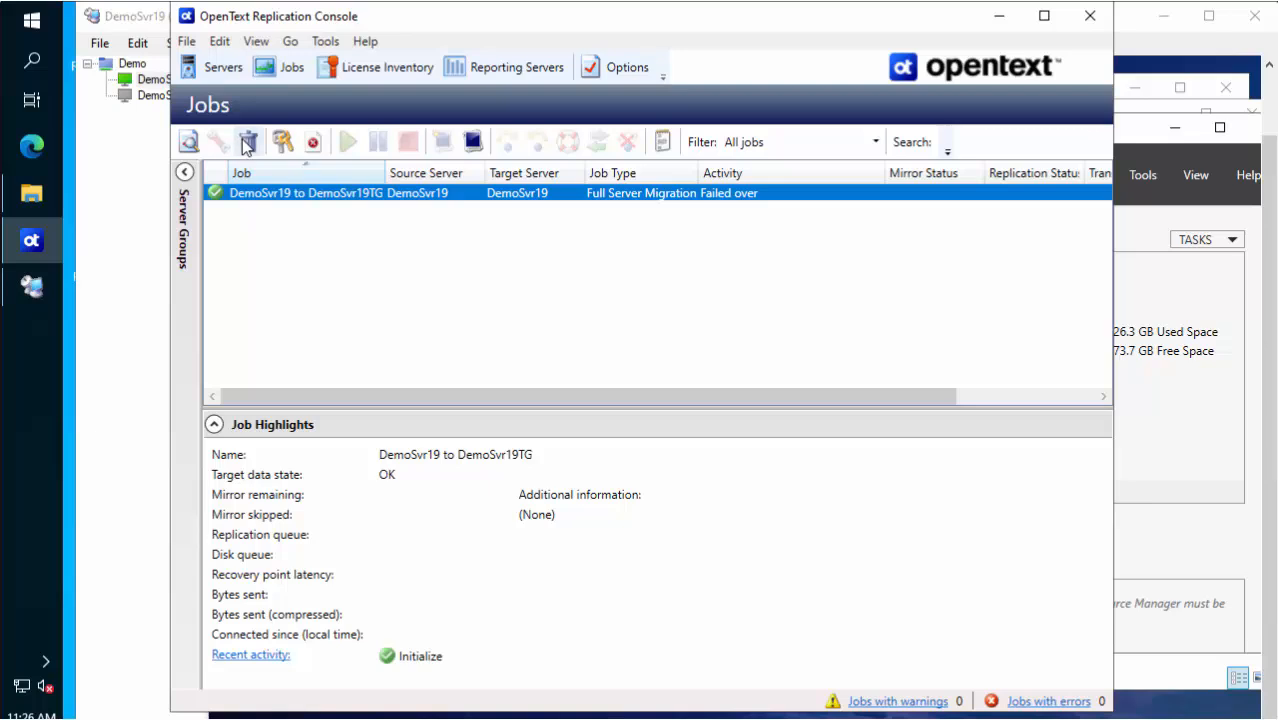
key(Delete)
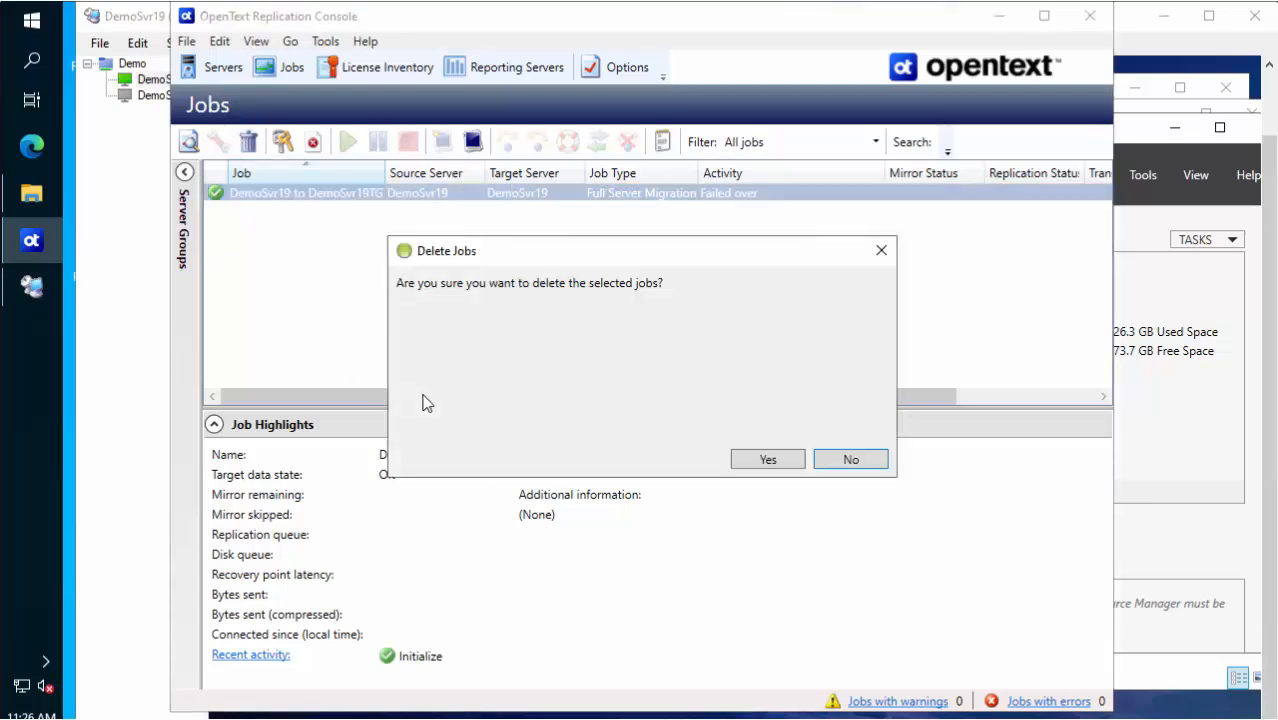
click(768, 459)
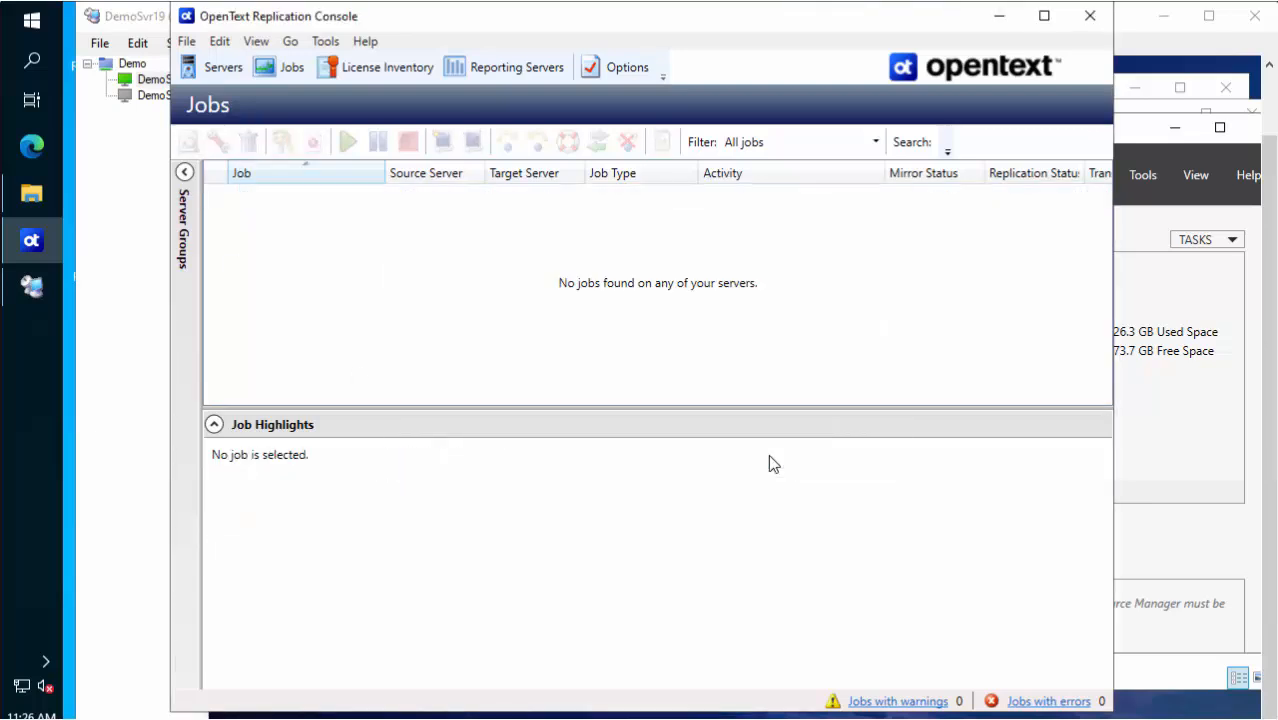